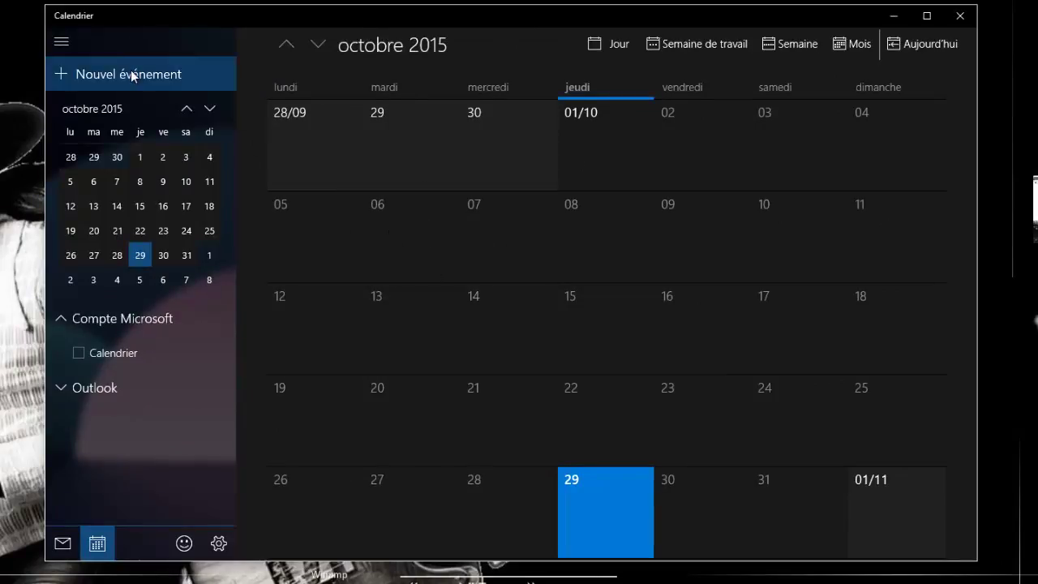
- Create an all-day event named "bref" on 29 October 2015 and check its details
click(612, 509)
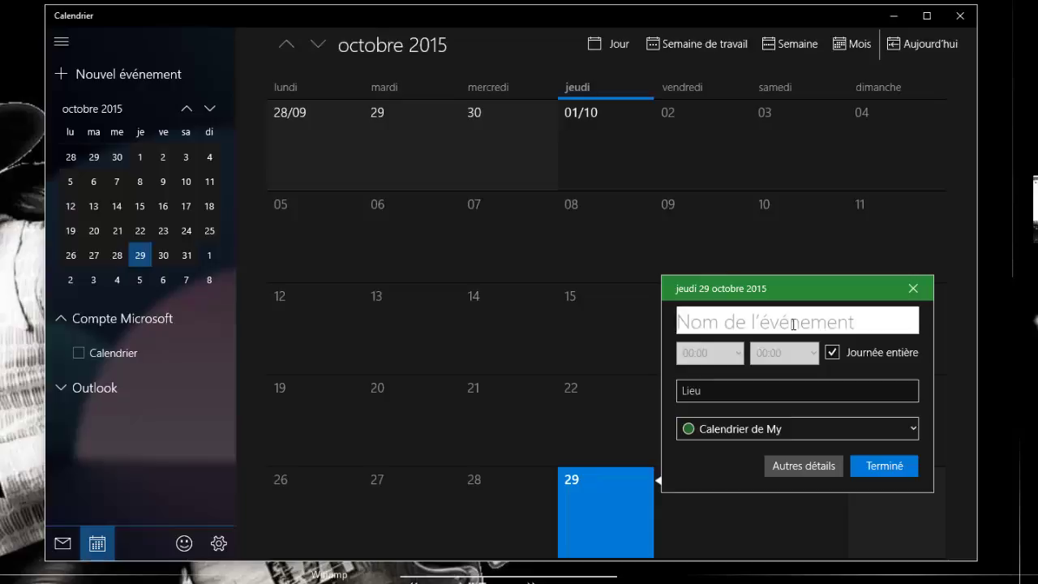
text(bref)
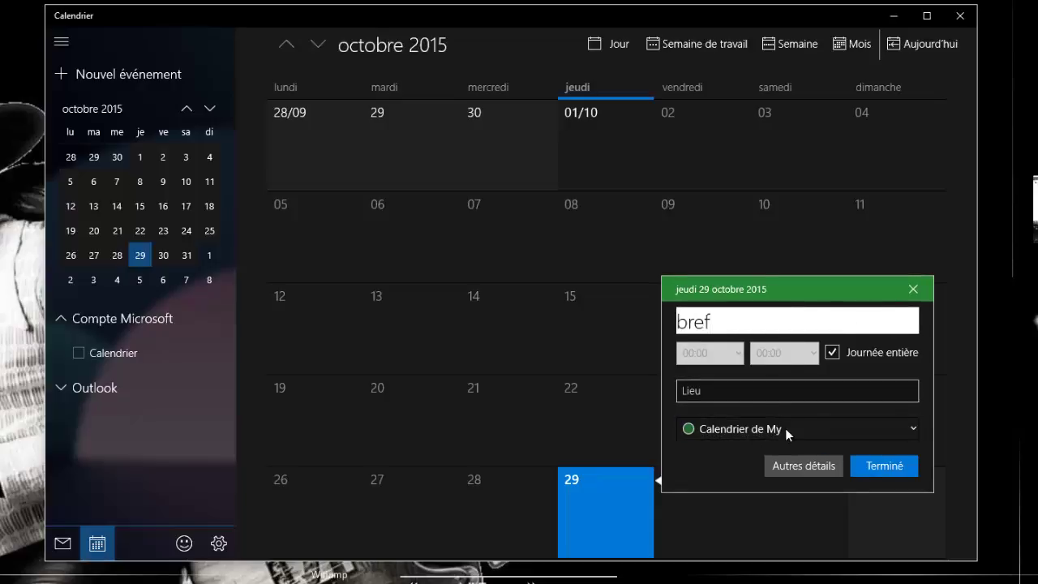
click(882, 472)
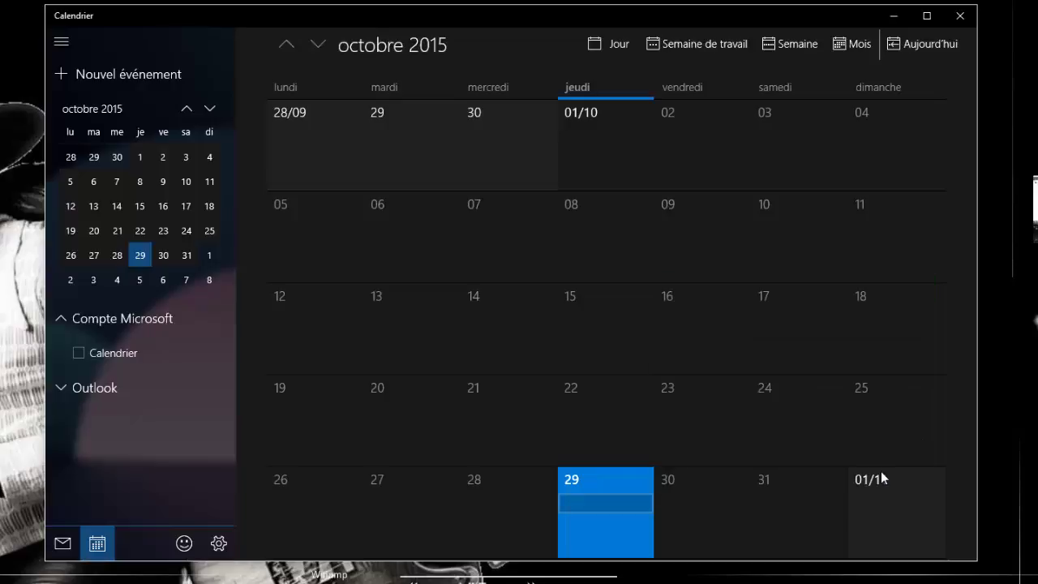
click(604, 505)
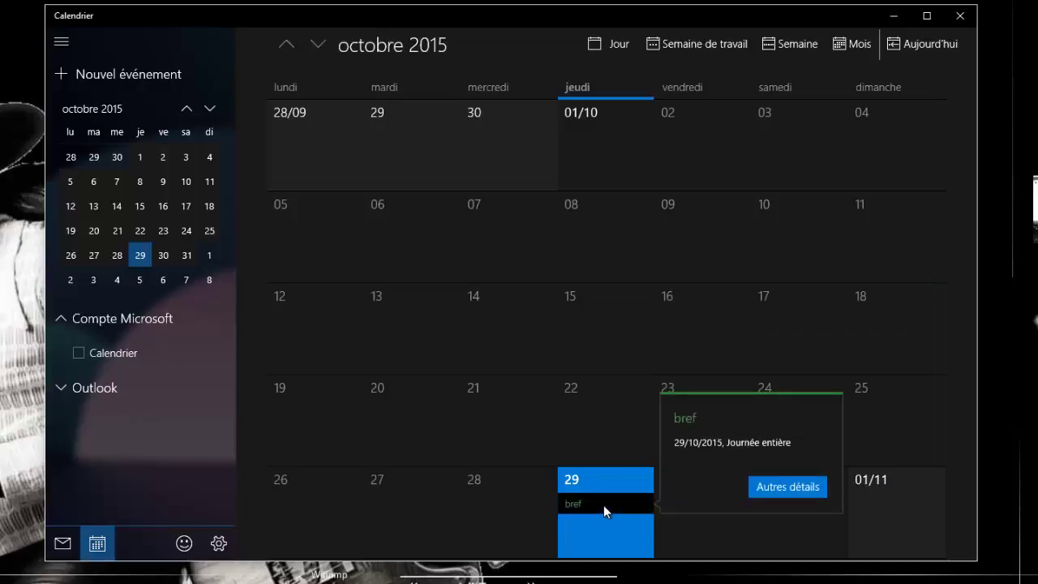
click(822, 20)
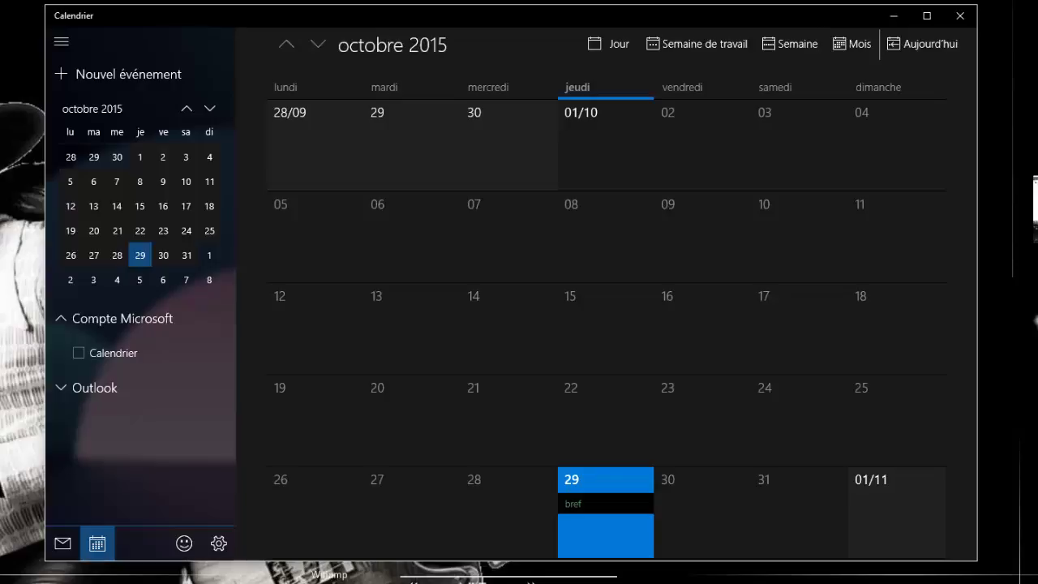
- Switch to Microsoft Edge, search for "outlook" and bring up the Outlook.com sign-in page
click(470, 575)
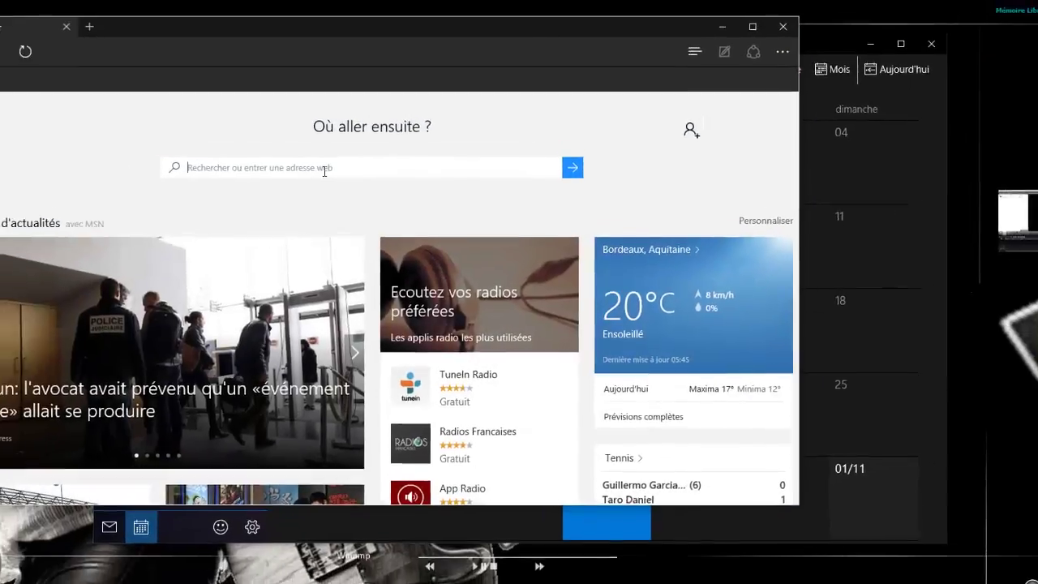
text(outloo)
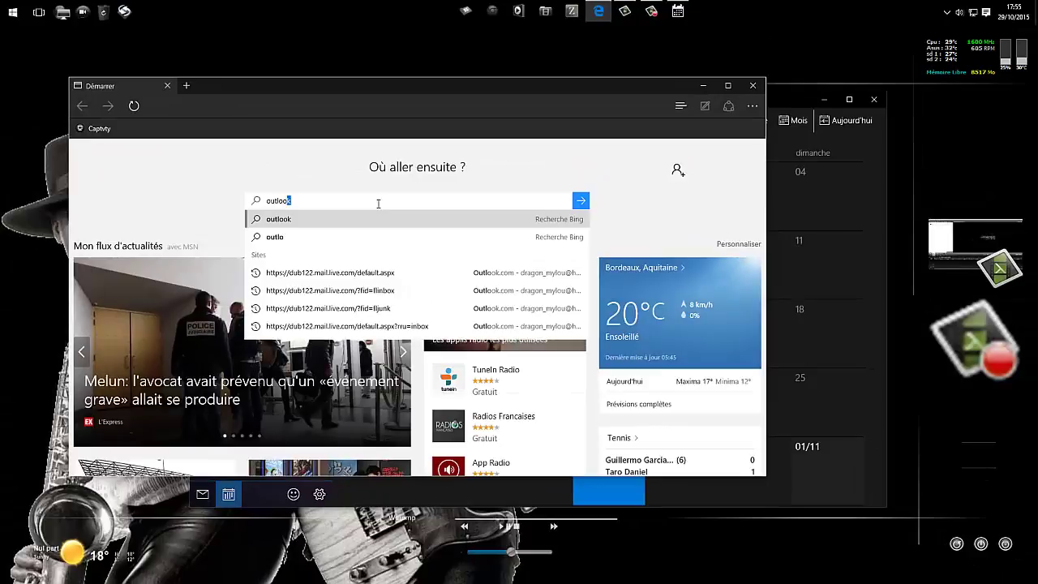
key(Return)
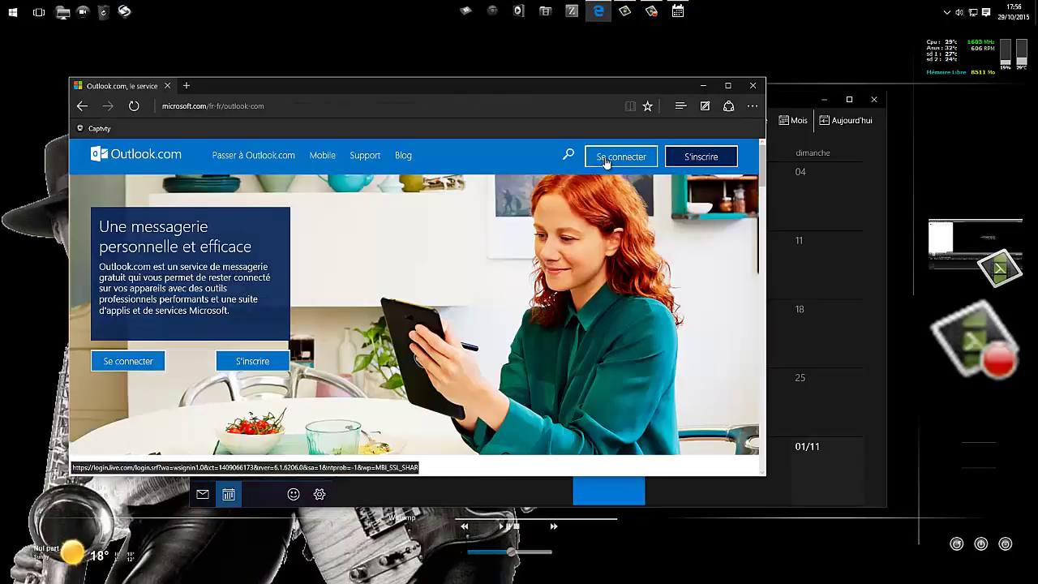
click(606, 163)
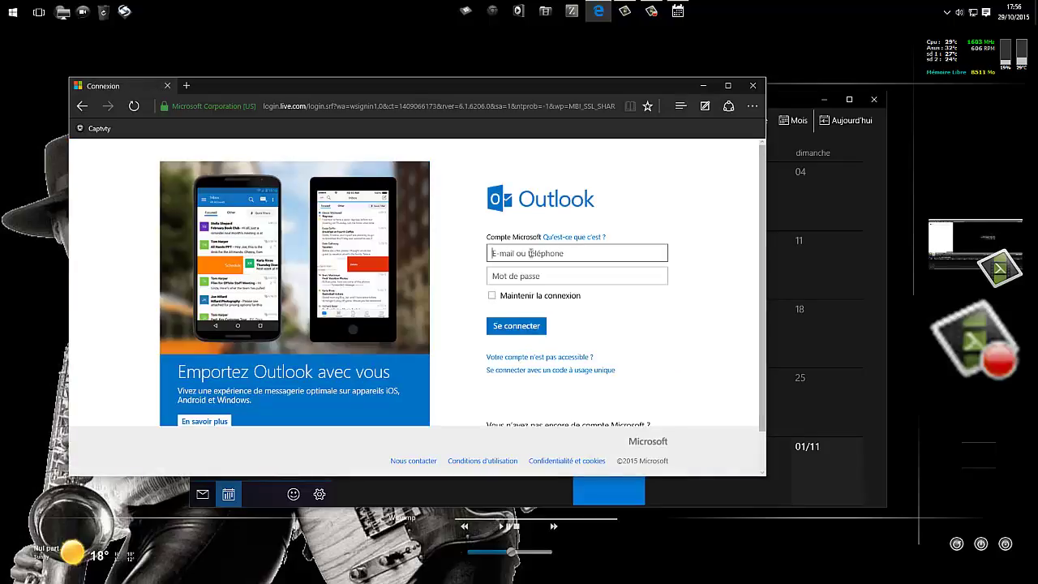
- Sign in to Outlook.com with the account e-mail and password
text(dis)
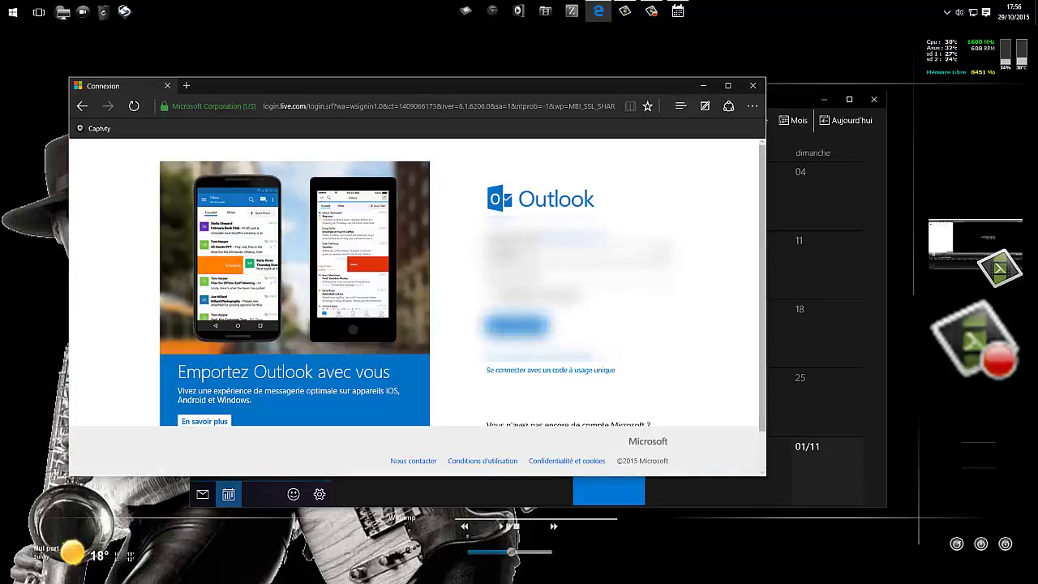
text(***)
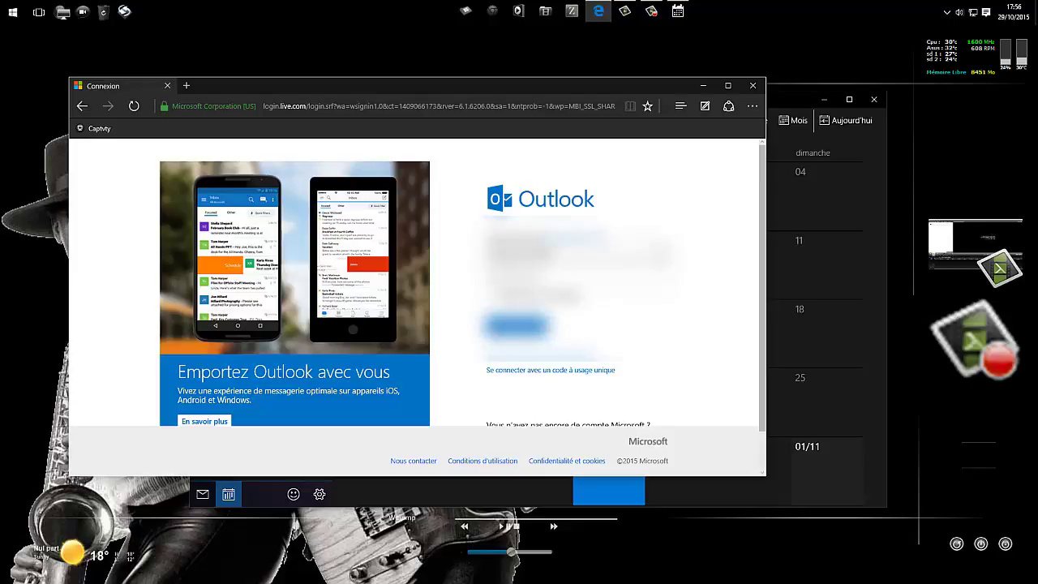
text(**)
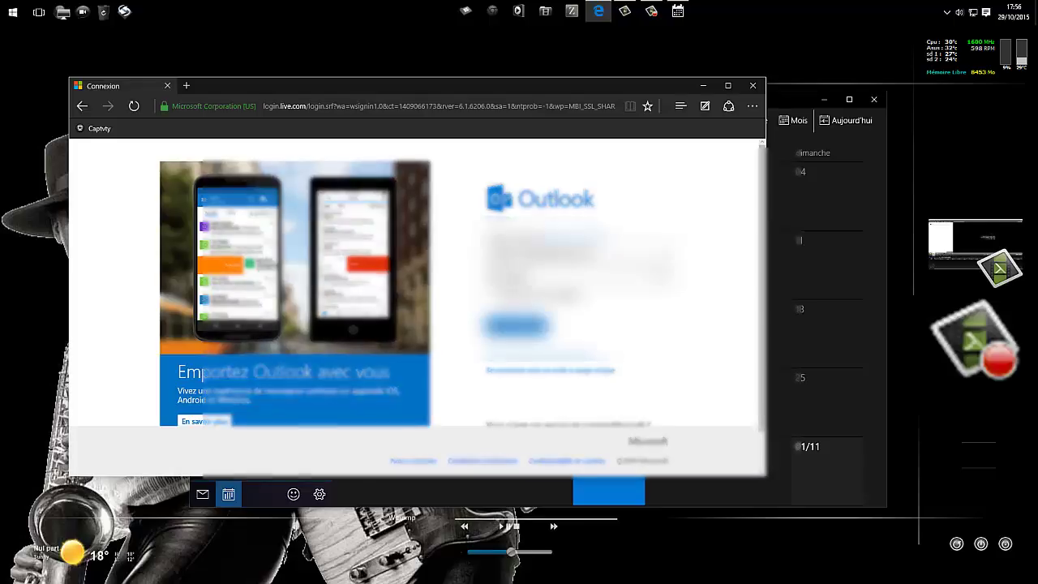
click(536, 327)
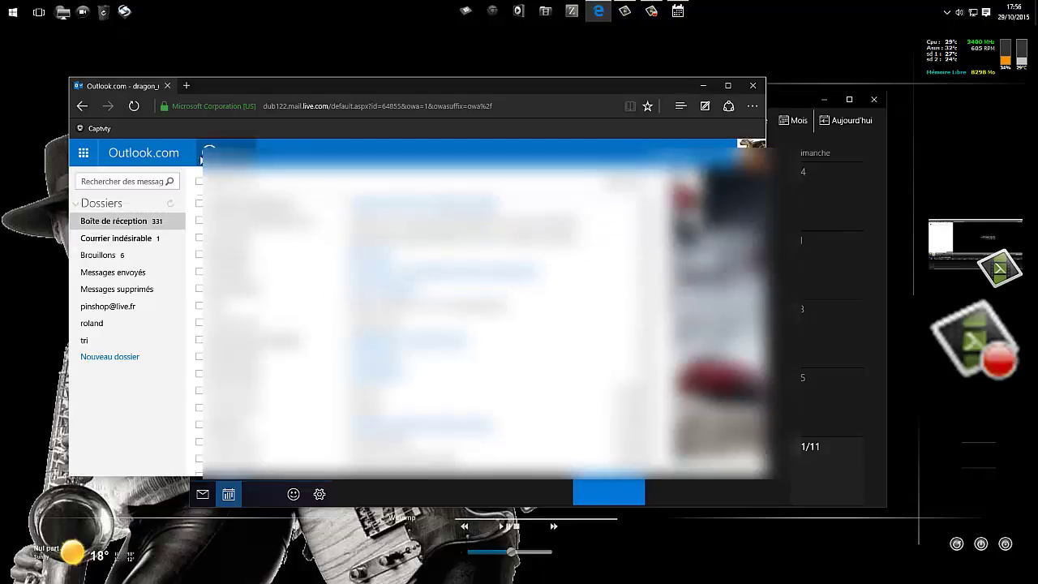
- Open the Outlook.com web calendar and compare its 29 October "bref" event with the one in the desktop Calendar app
click(84, 153)
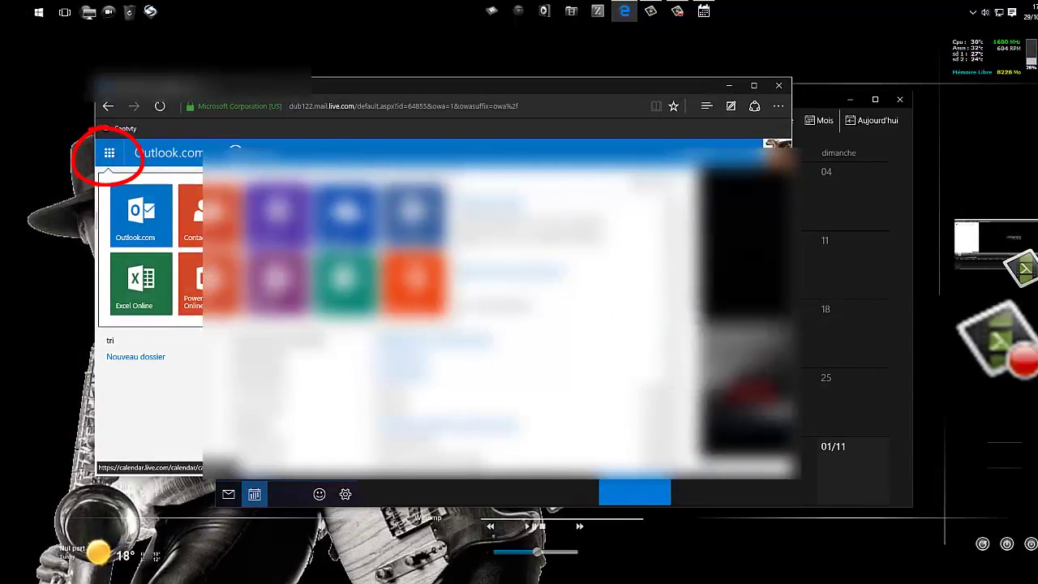
click(284, 210)
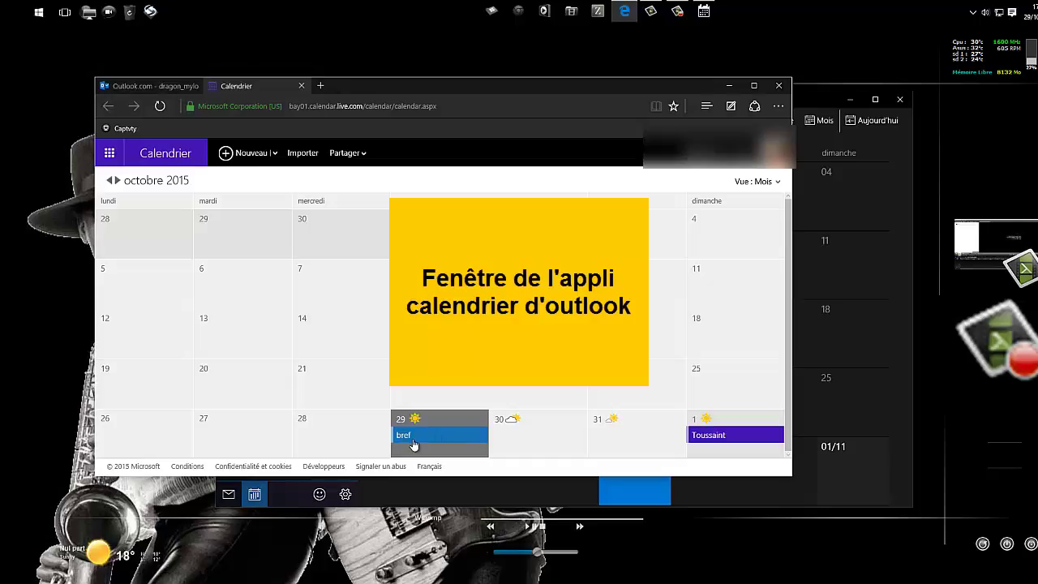
click(827, 99)
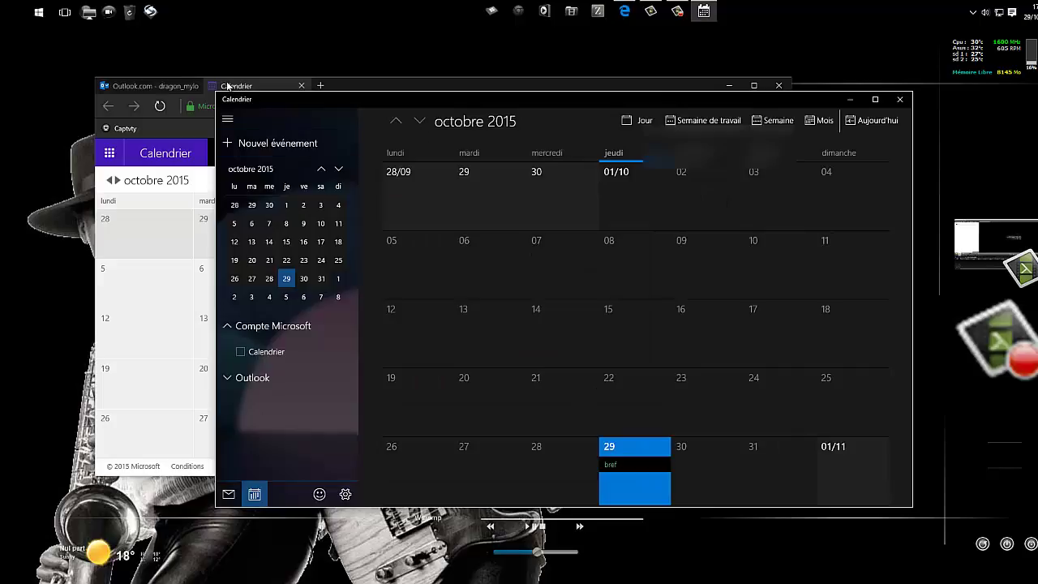
click(343, 86)
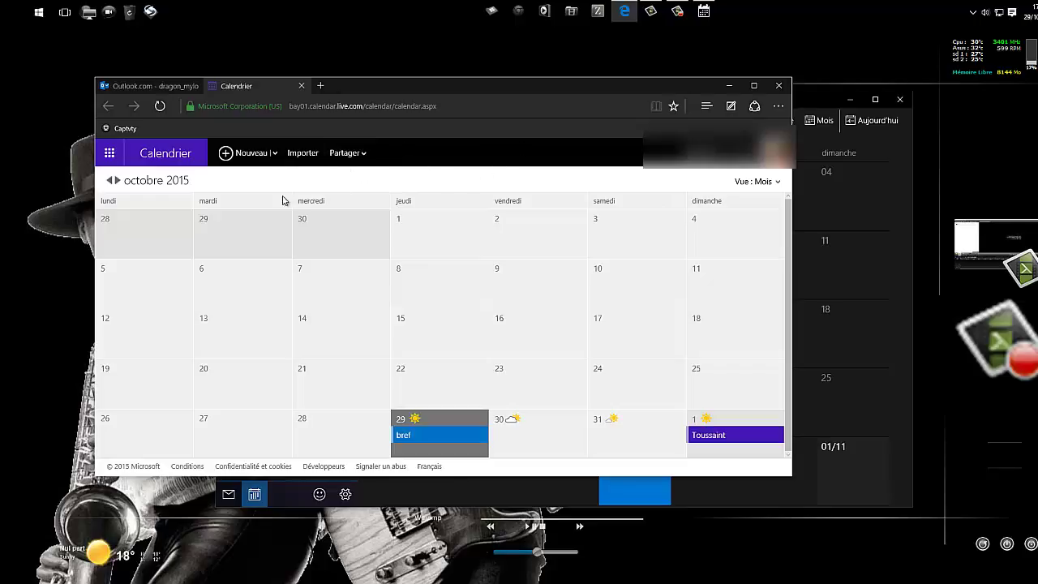
- View the contact-sharing options of the calendar holding the "bref" event and close the browser without sharing
click(355, 156)
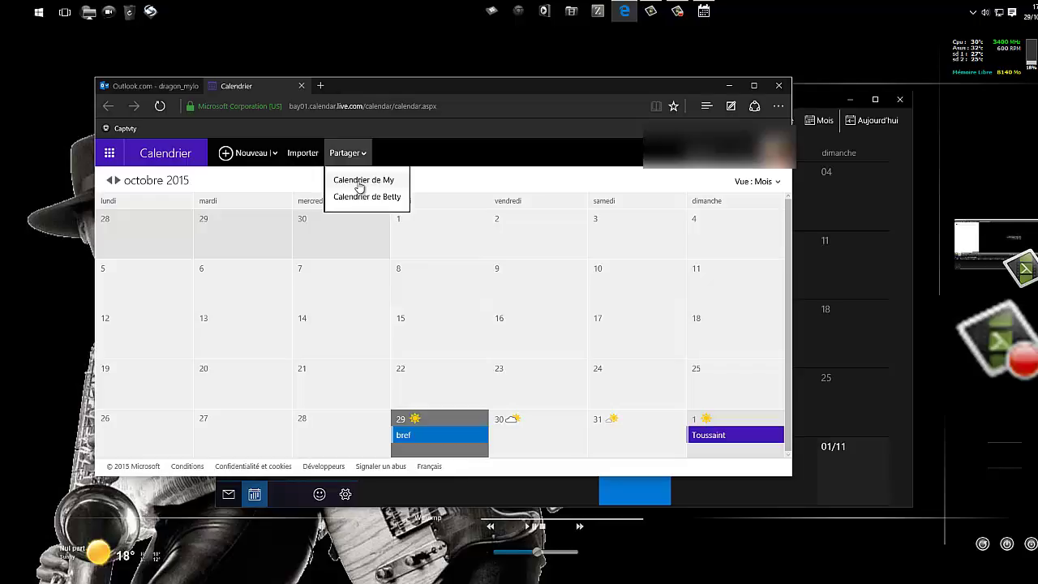
click(359, 182)
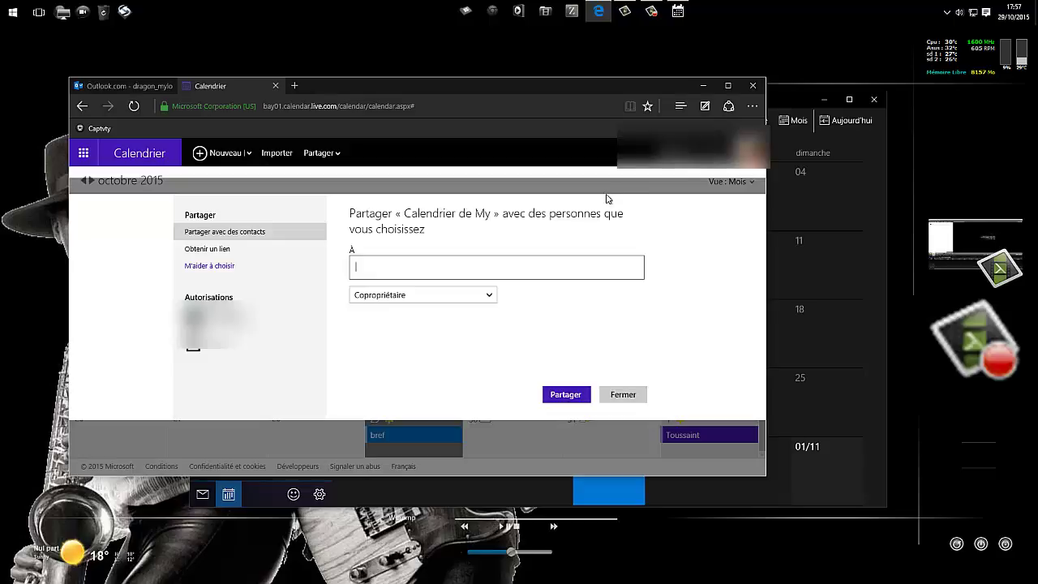
click(750, 90)
click(392, 305)
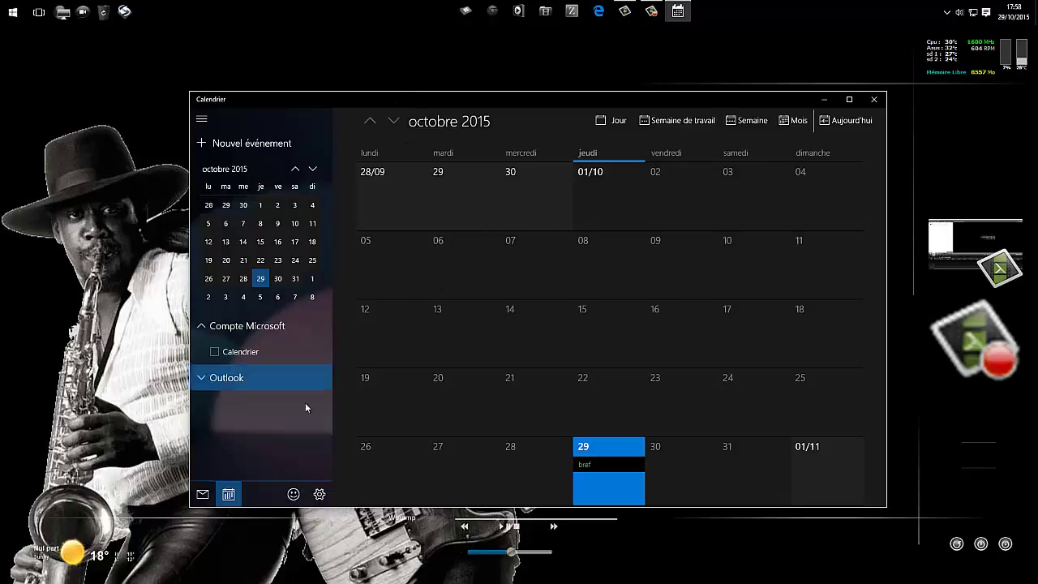
- Expand the Outlook calendars and add an all-day event "croquettes pour le poisson" on 30 October 2015 to the orange calendar
click(241, 379)
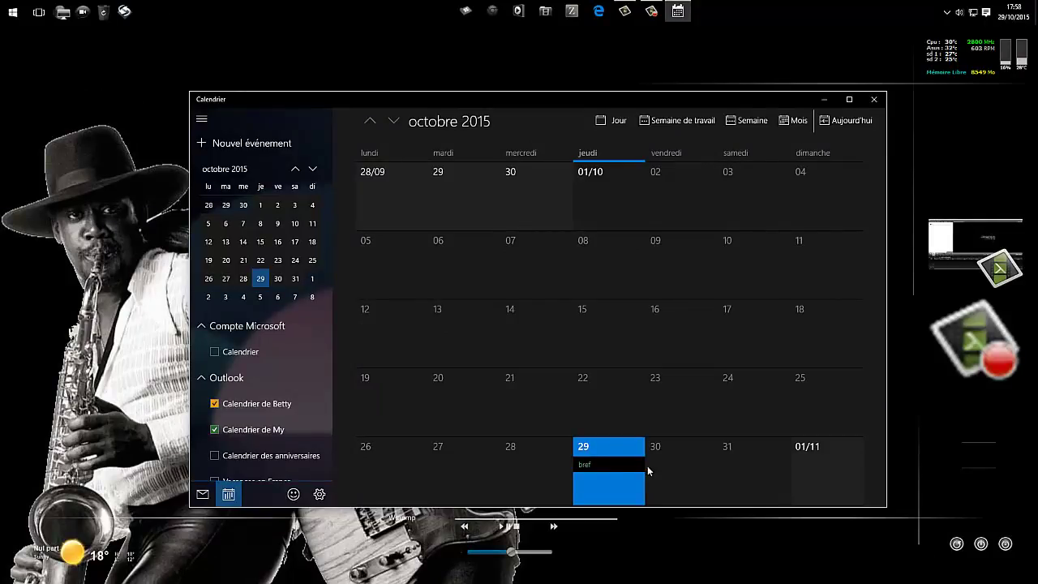
click(677, 458)
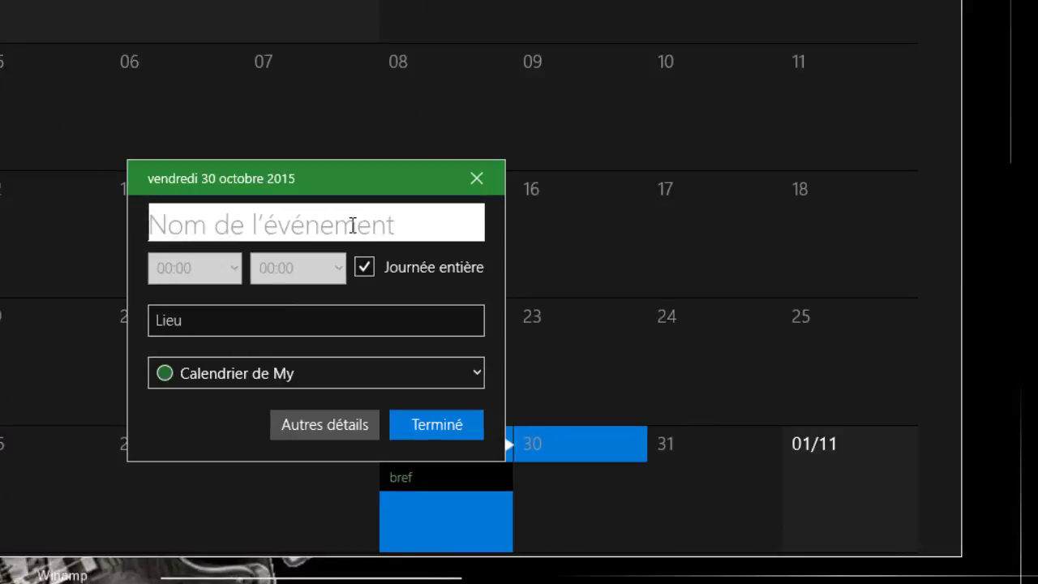
text(c)
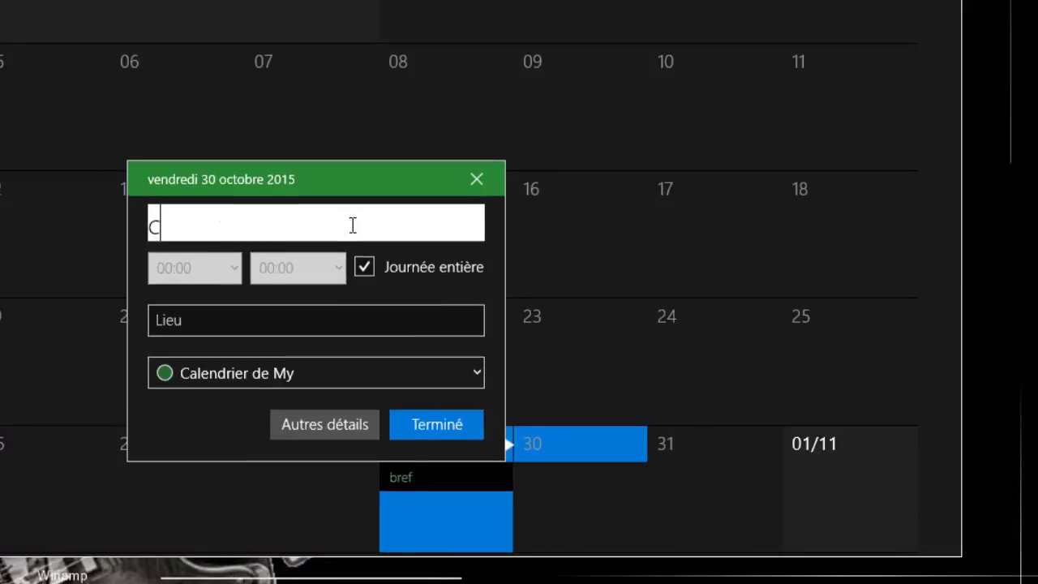
text(roquettes )
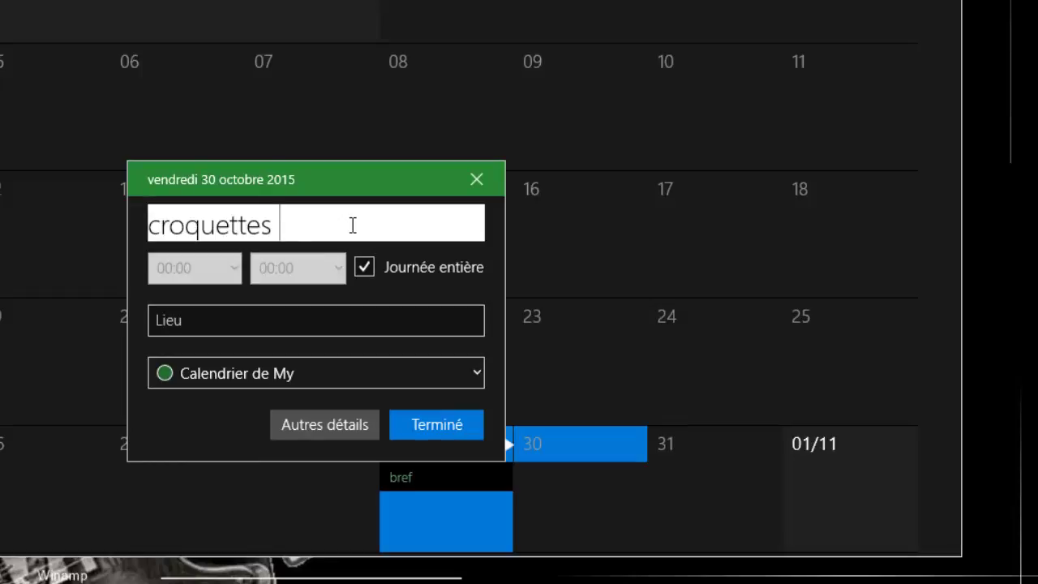
text(pour le poisson)
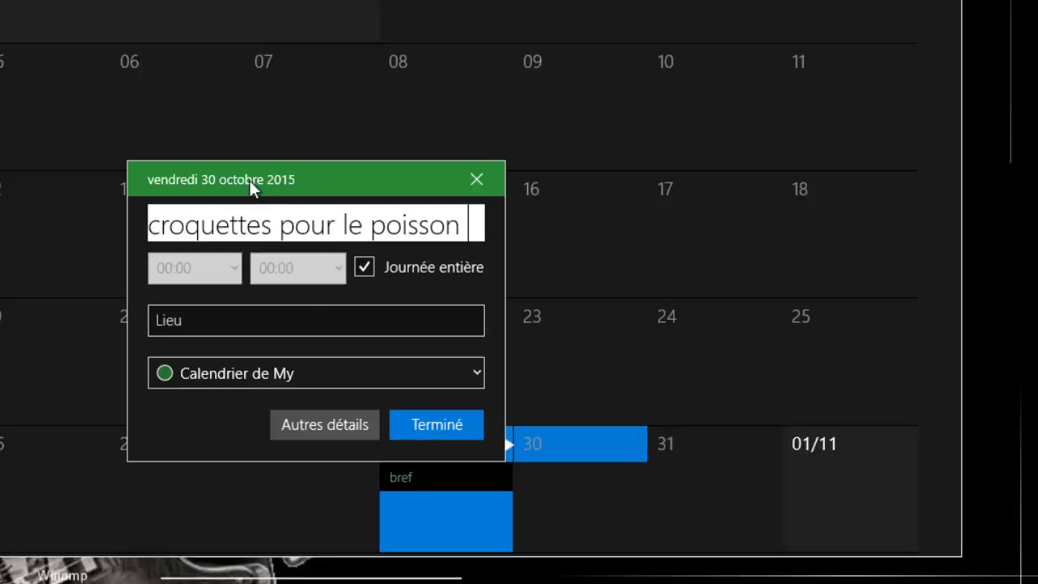
click(401, 373)
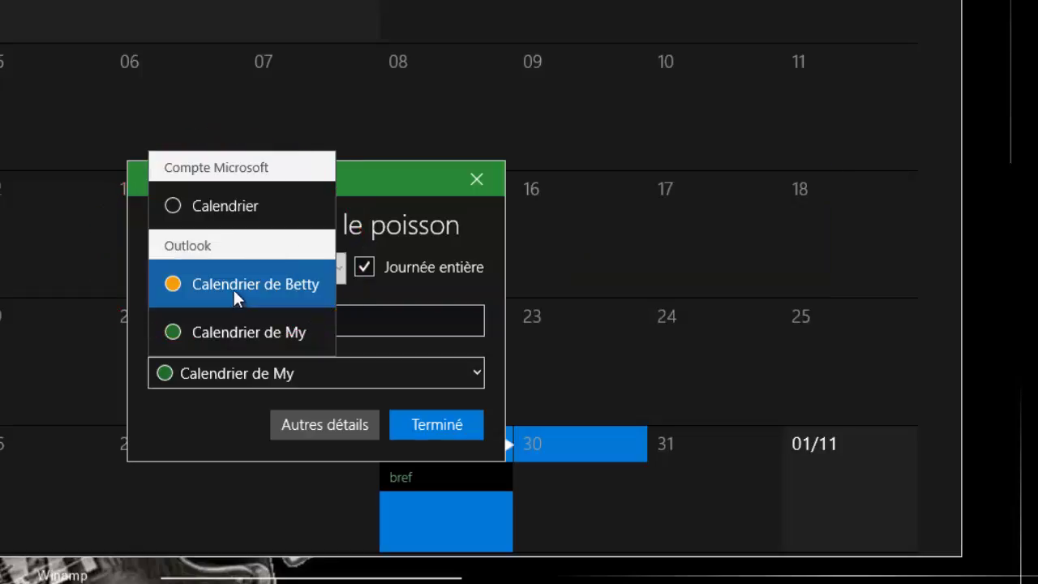
click(234, 289)
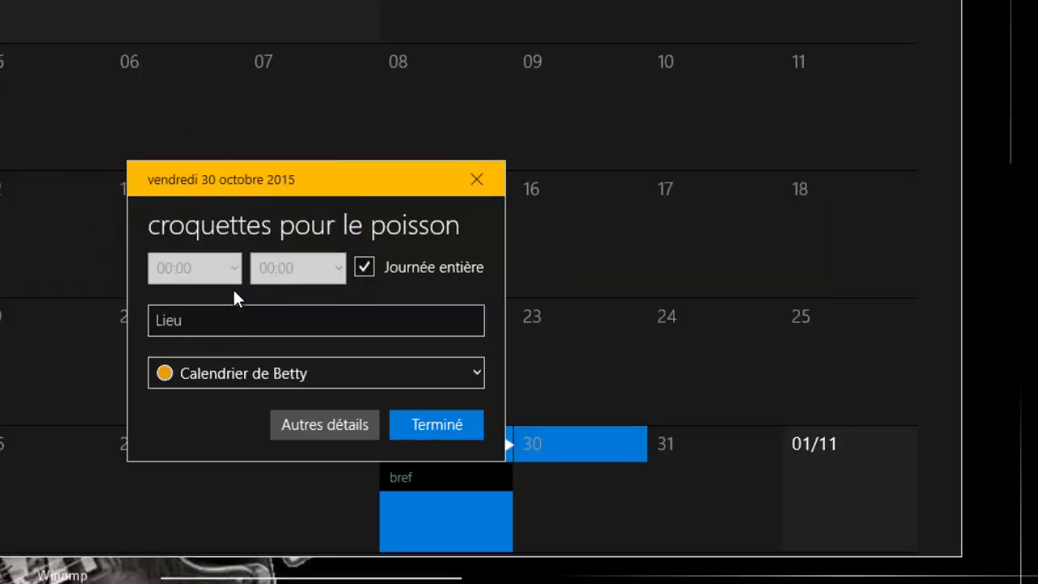
click(428, 425)
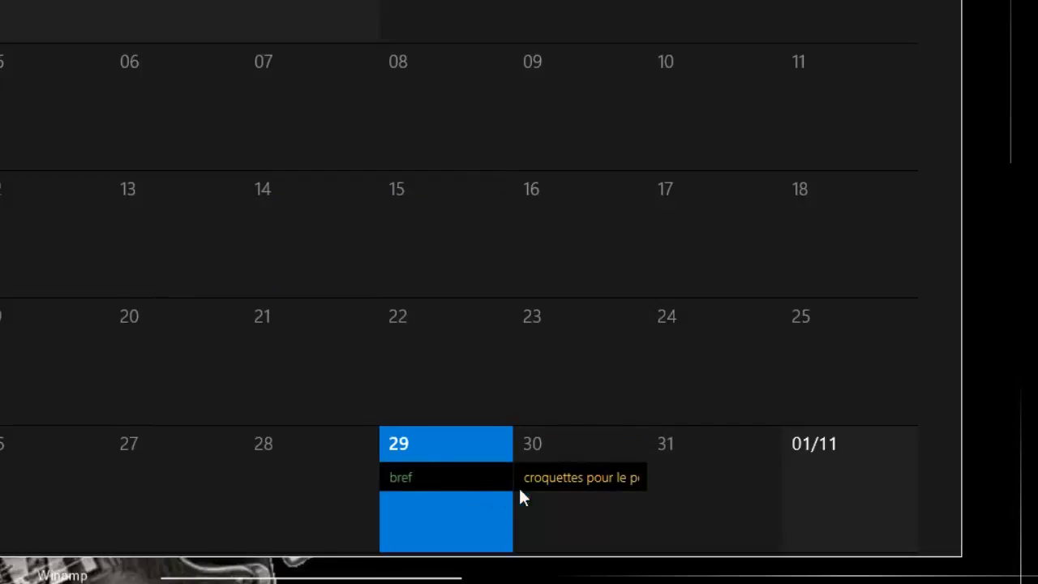
- Examine the "croquettes pour le poisson" event on 30 October and browse the month view into November
click(587, 480)
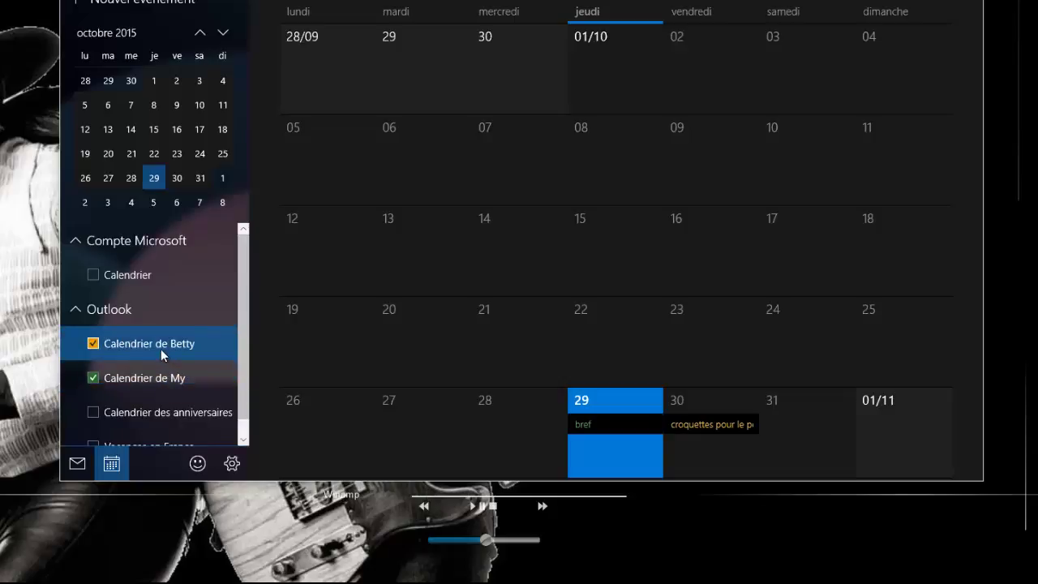
click(711, 426)
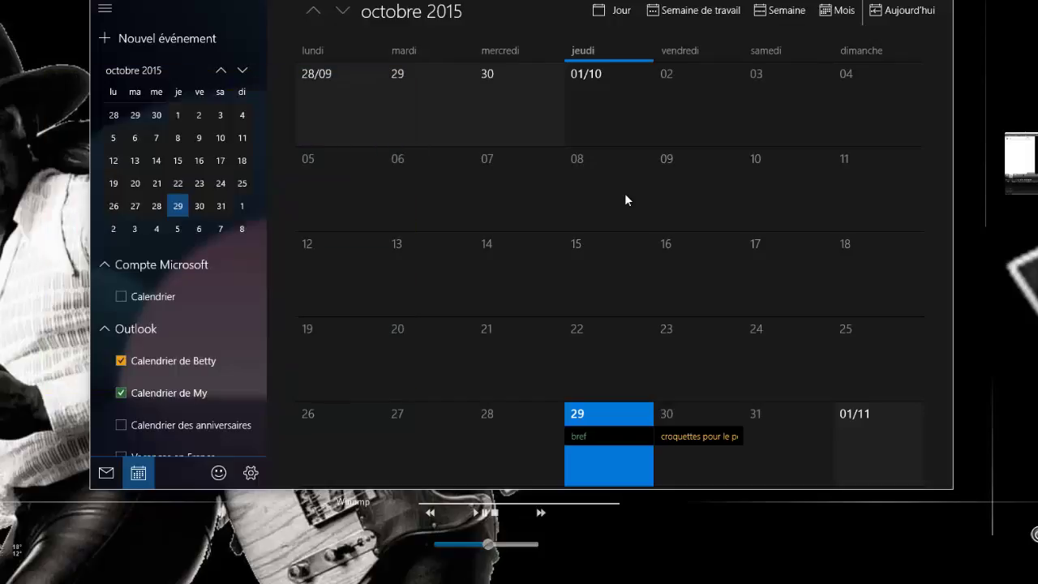
scroll(718, 200, down, 2)
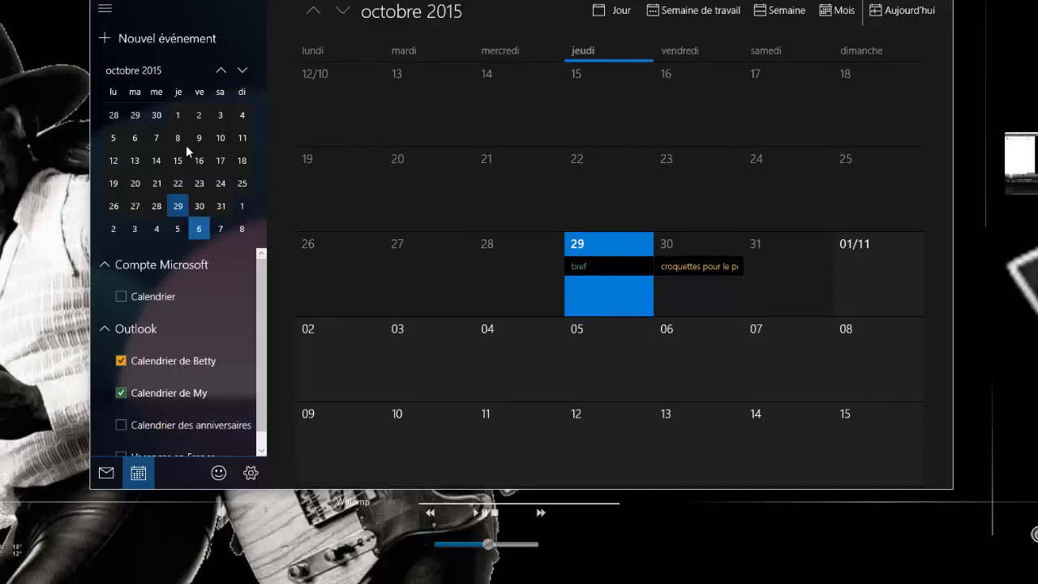
- Open the Mail app from the calendar, and close both the Mail and Calendar windows
click(106, 473)
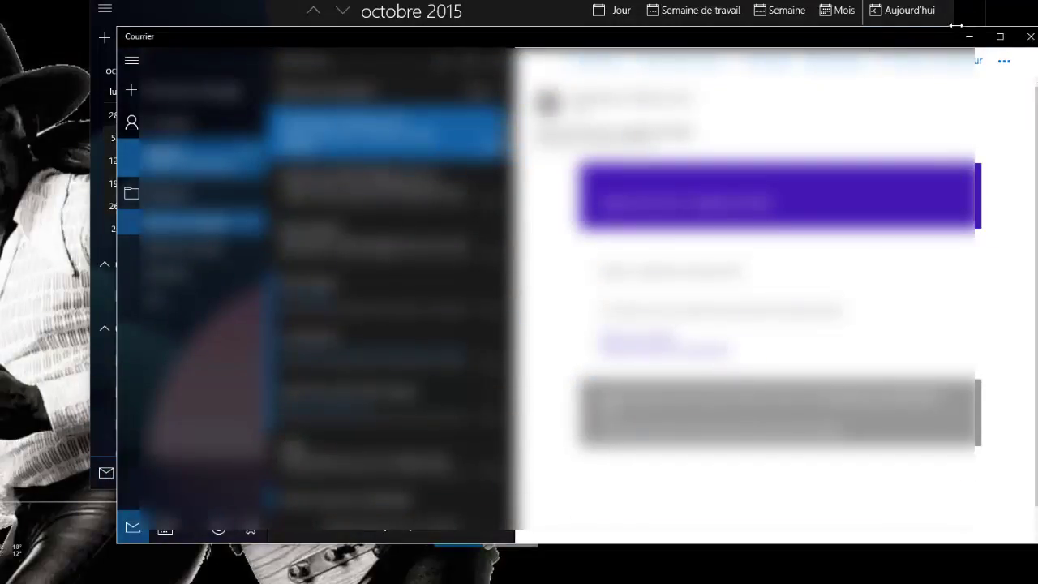
click(1030, 37)
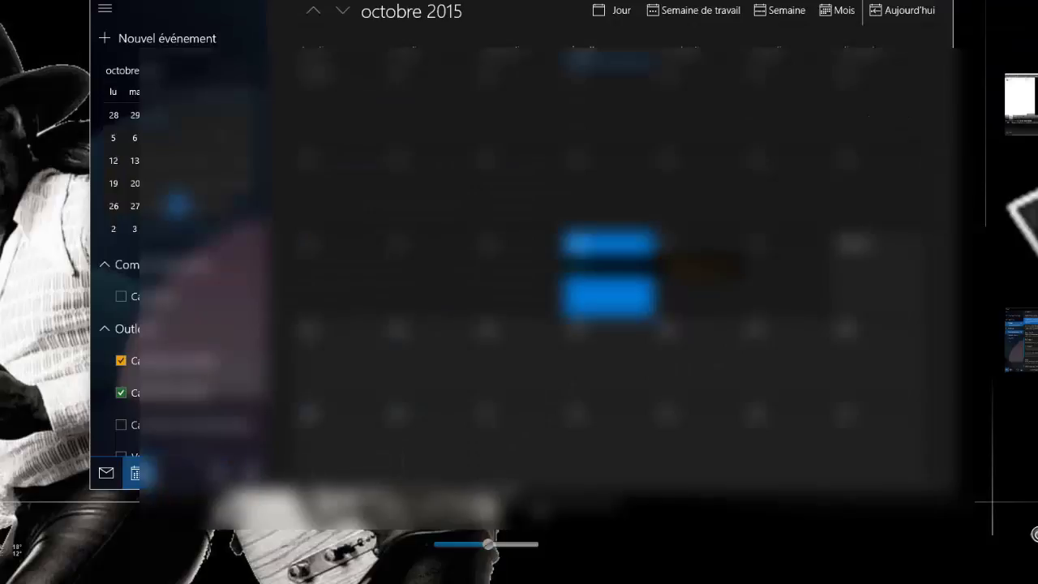
click(937, 1)
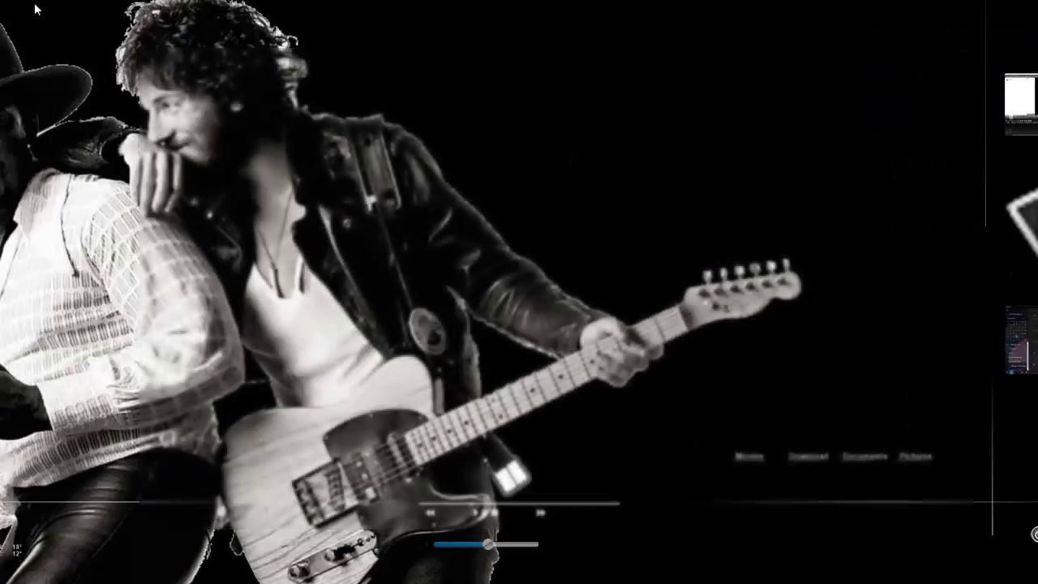
- Reopen the Calendar app and browse the month view from October to December 2015 for the contact's new event
key(super)
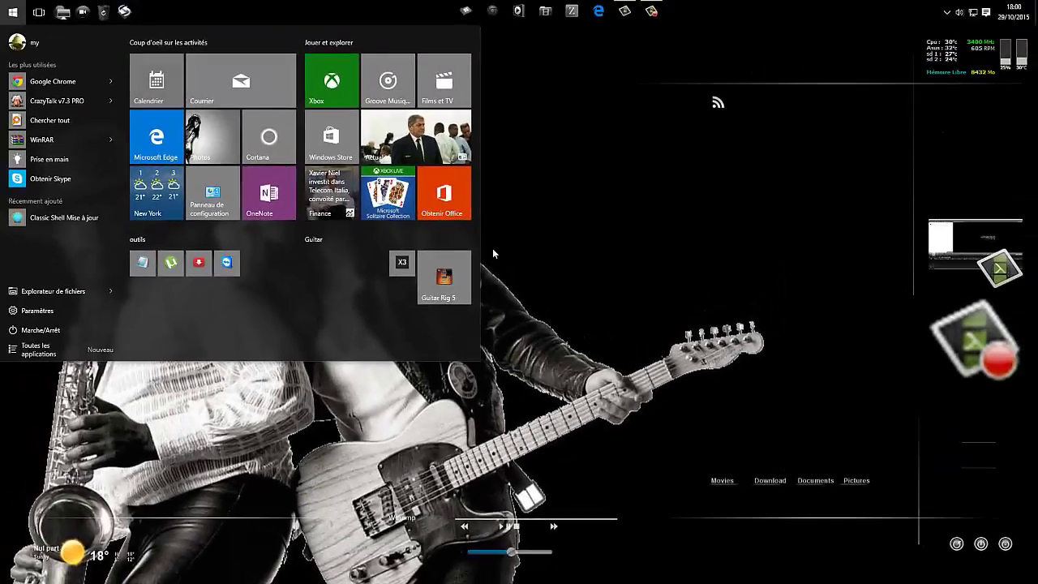
click(156, 81)
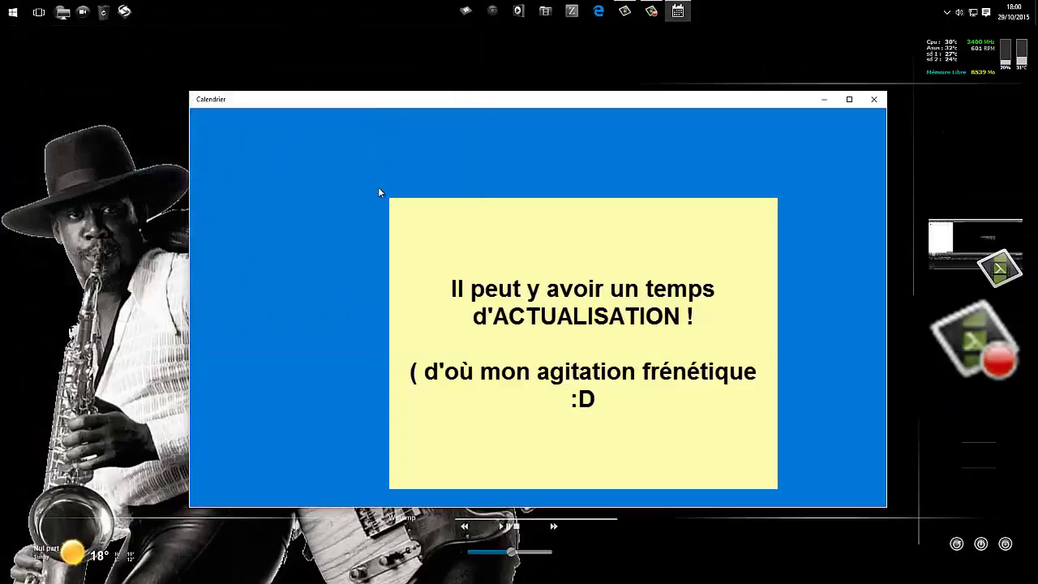
scroll(609, 325, down, 3)
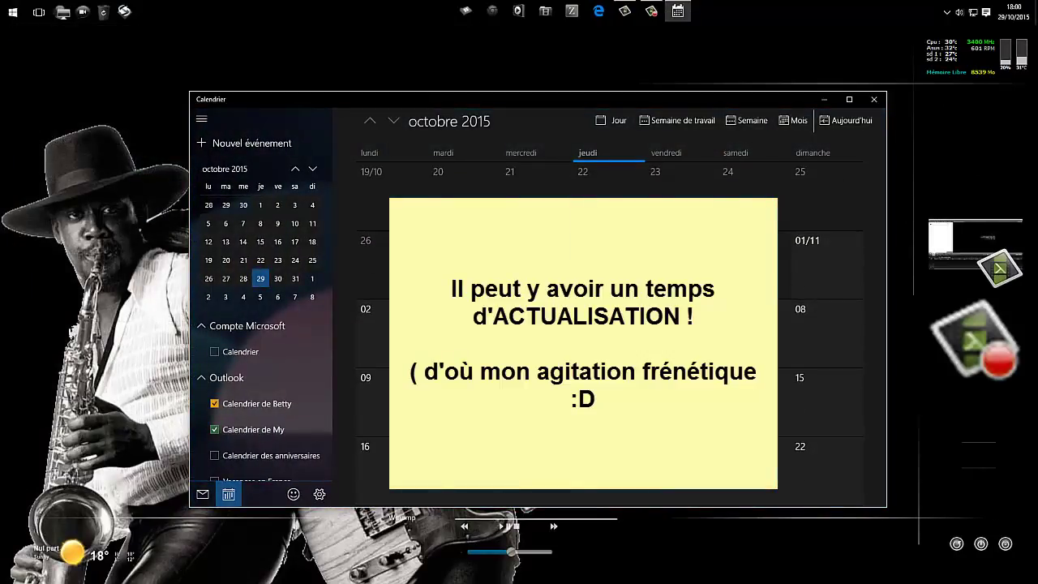
scroll(608, 324, up, 1)
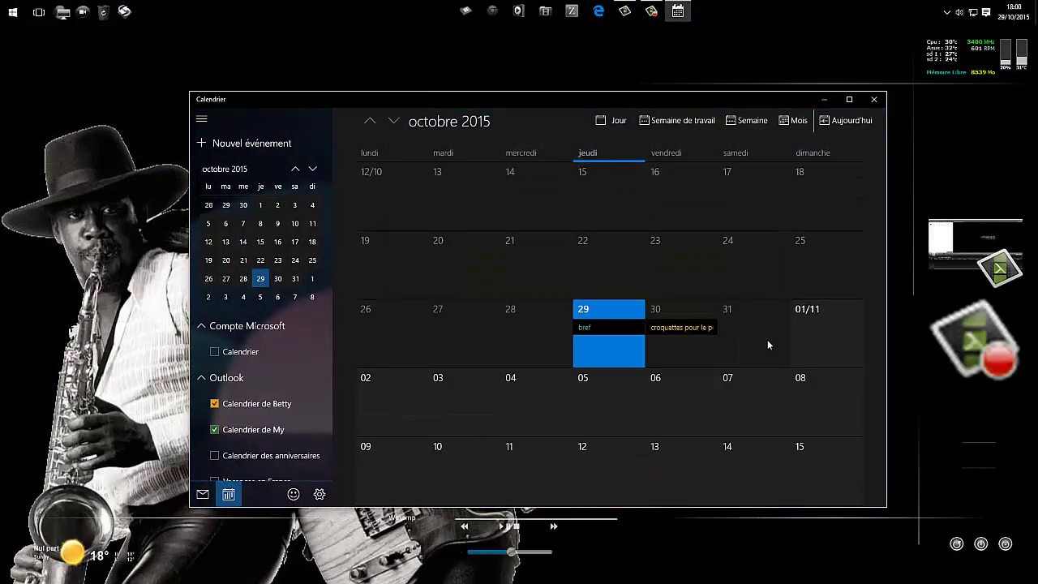
click(394, 120)
click(370, 122)
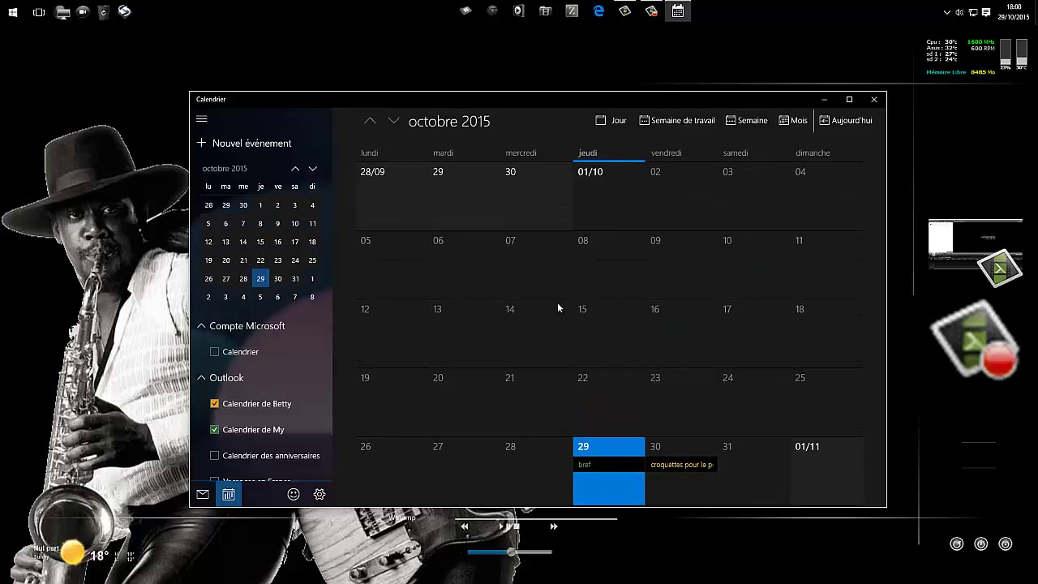
scroll(559, 303, down, 1)
scroll(558, 300, down, 5)
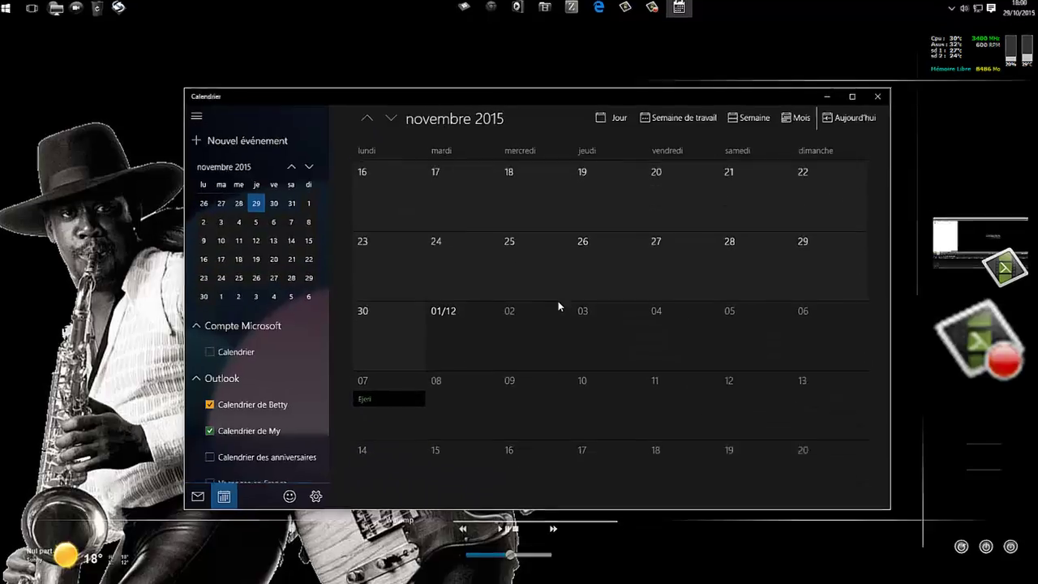
scroll(558, 301, down, 2)
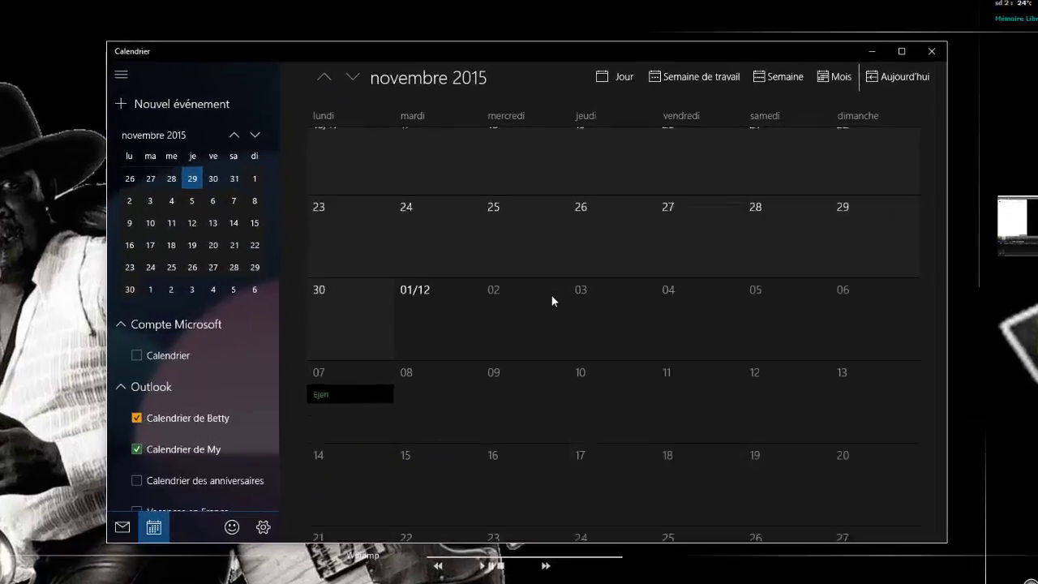
scroll(558, 301, up, 4)
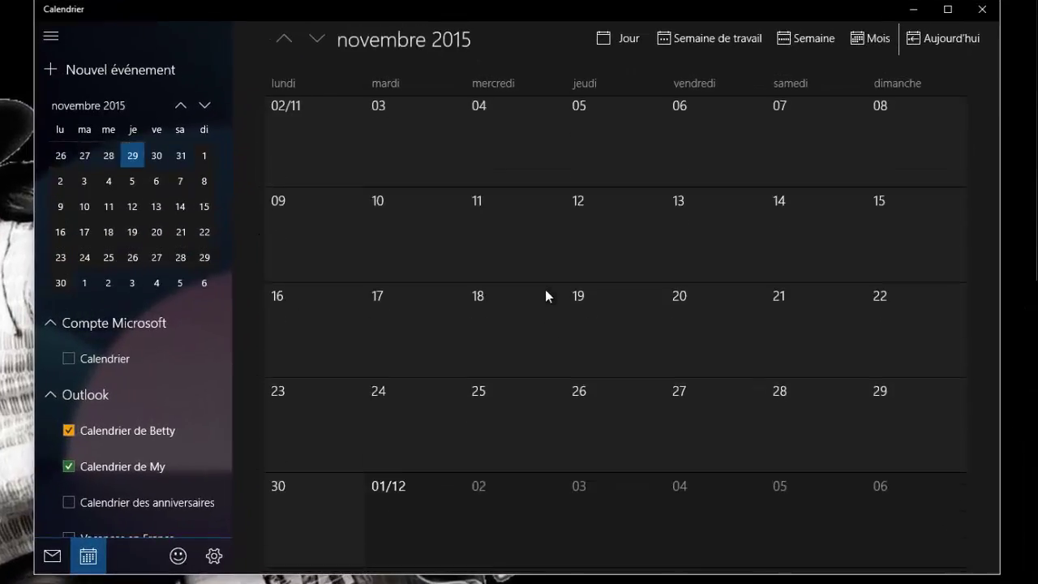
scroll(545, 290, up, 3)
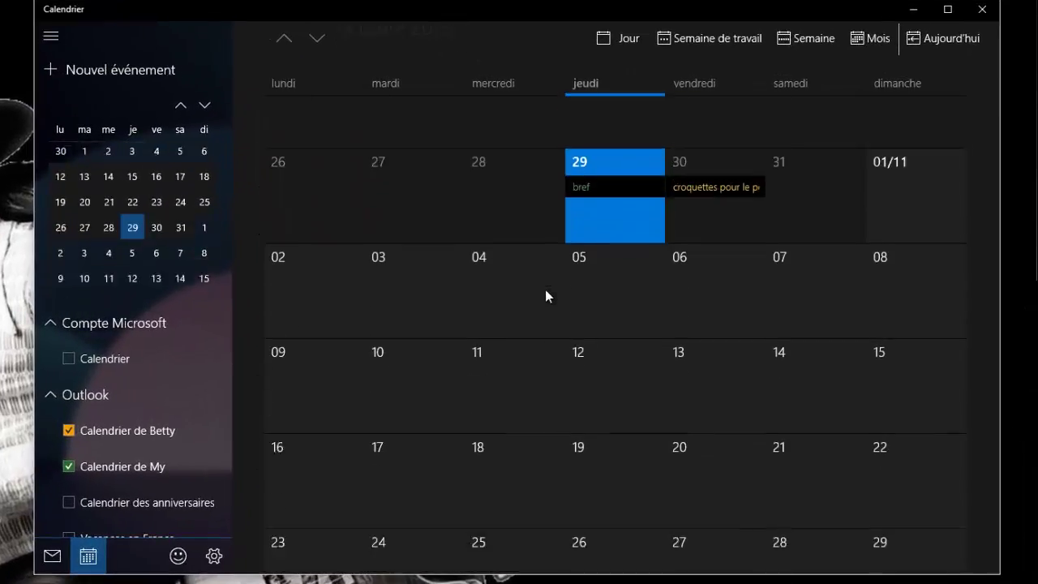
click(808, 240)
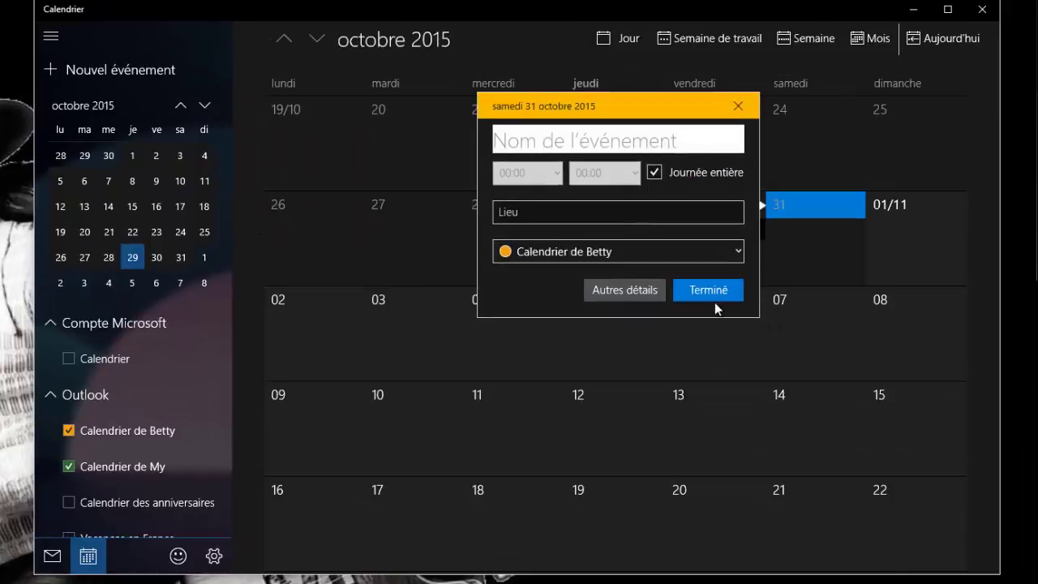
click(738, 106)
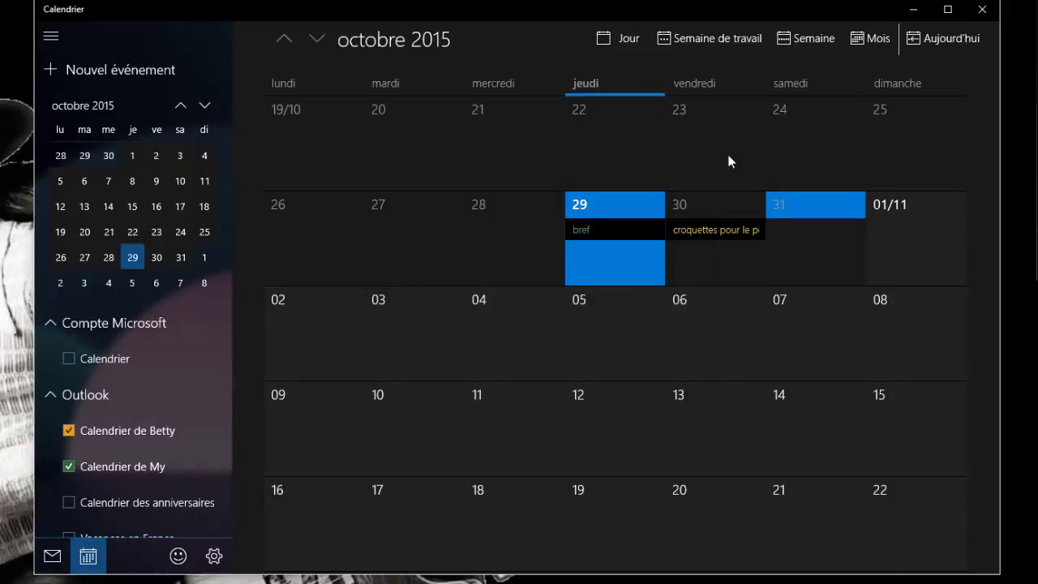
click(54, 37)
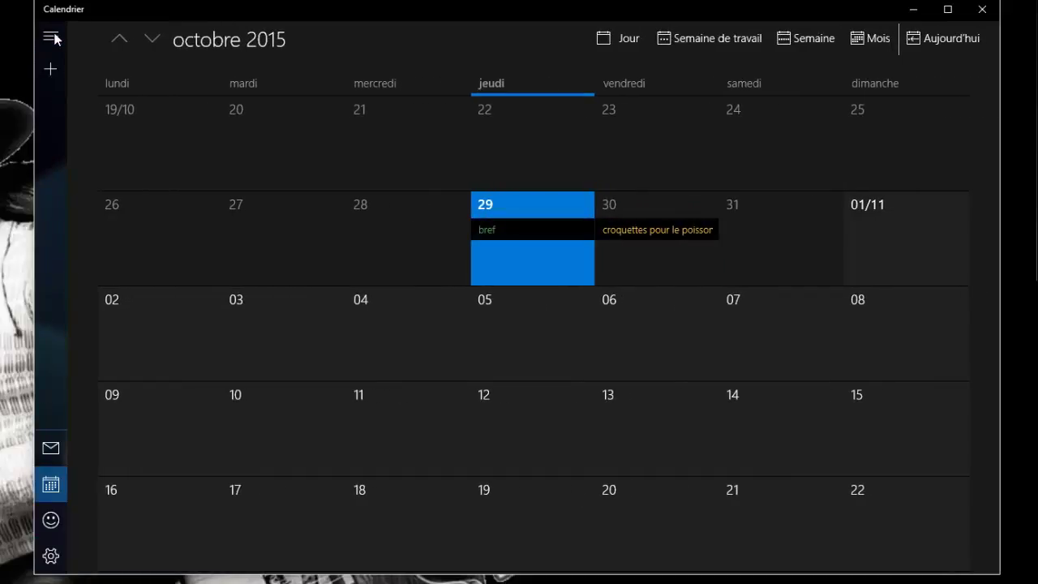
click(52, 38)
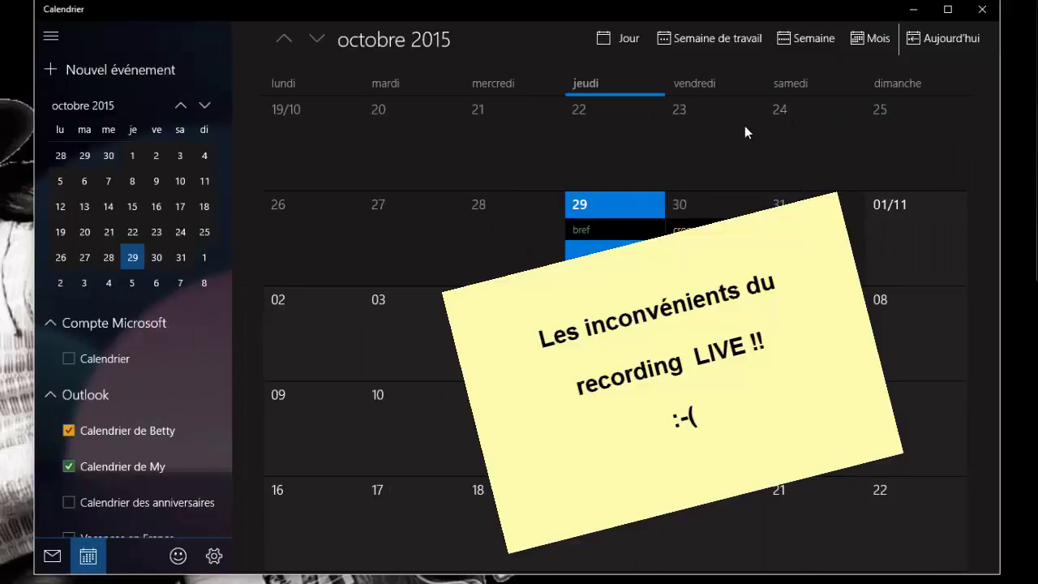
- Close and reopen the Calendar app to refresh the shared calendar, discarding any blank event form on 31 October
click(982, 9)
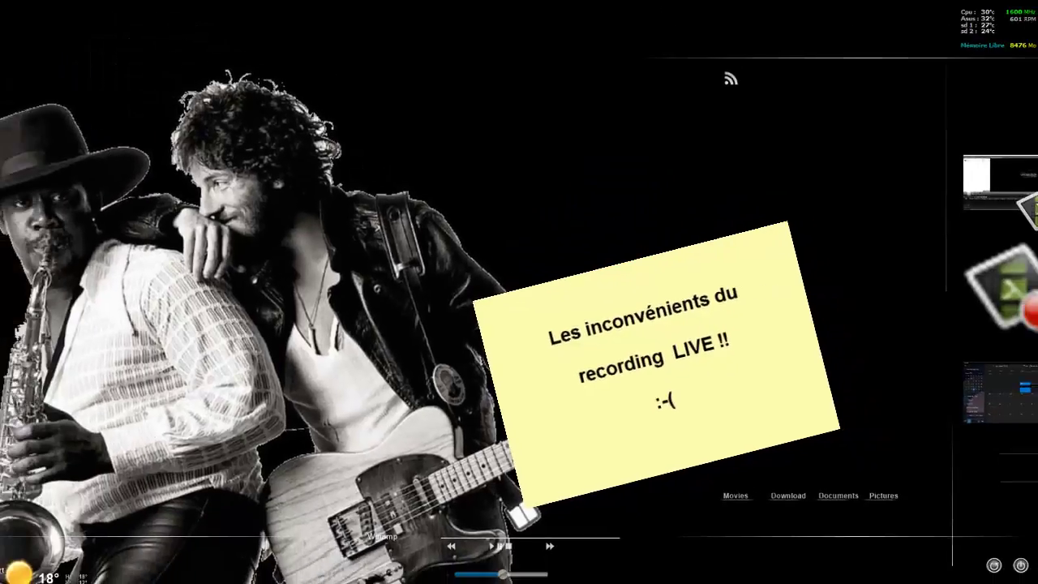
click(12, 12)
click(160, 81)
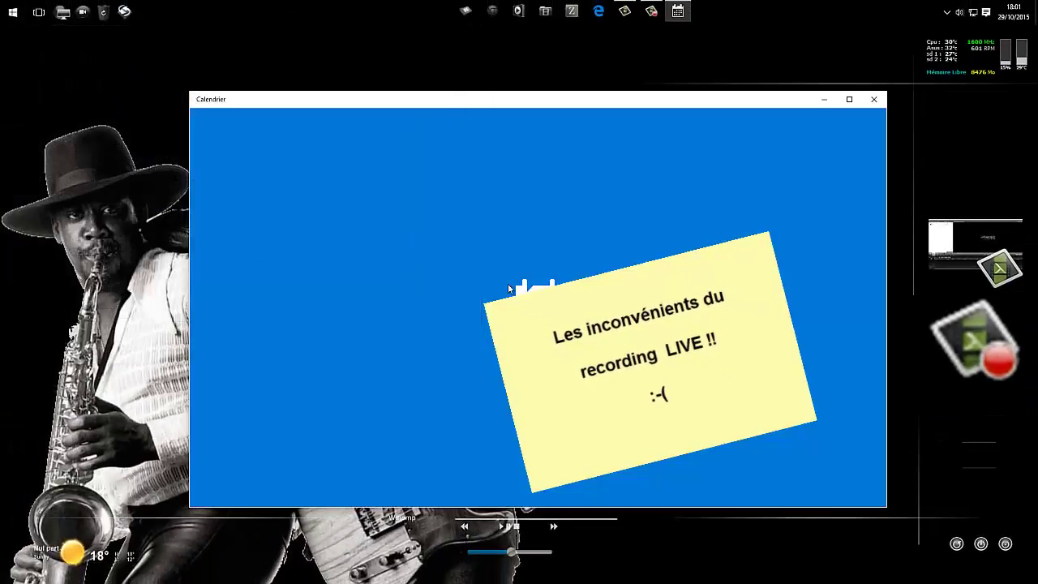
scroll(613, 335, down, 2)
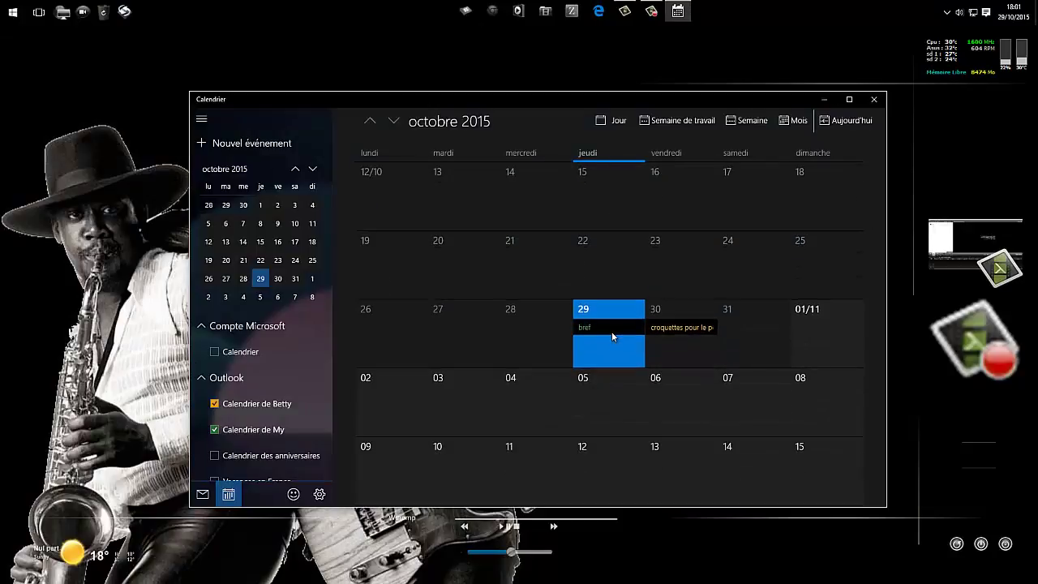
click(750, 332)
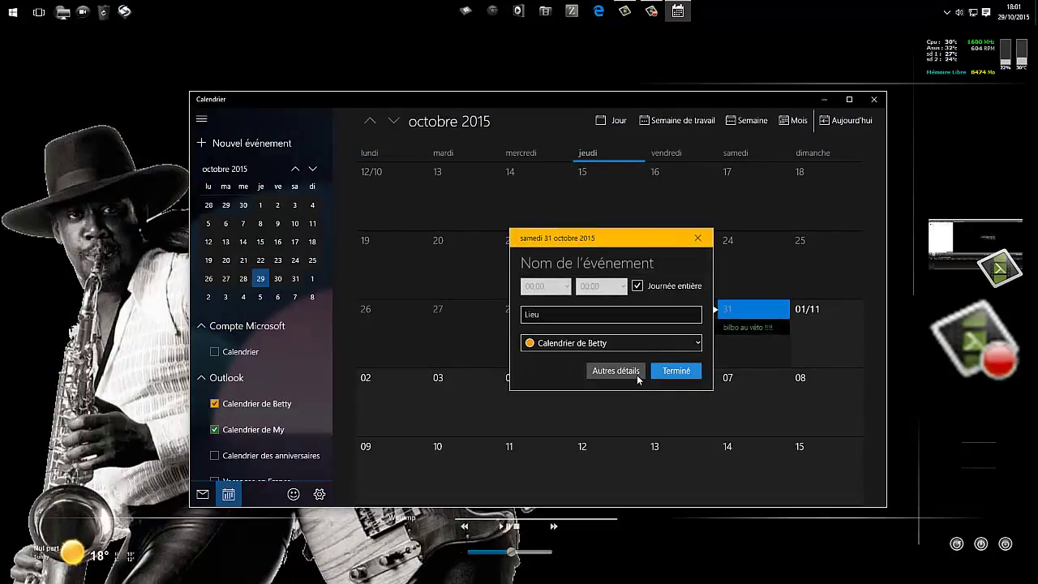
click(698, 237)
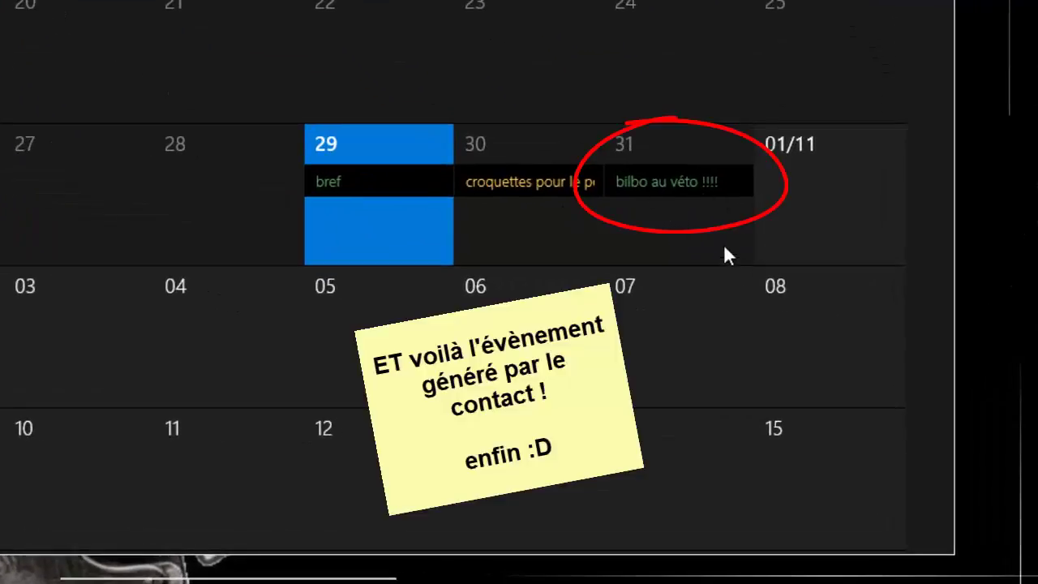
- View the summary of the "bilbo au véto !!!!" event on 31 October and close it
click(669, 190)
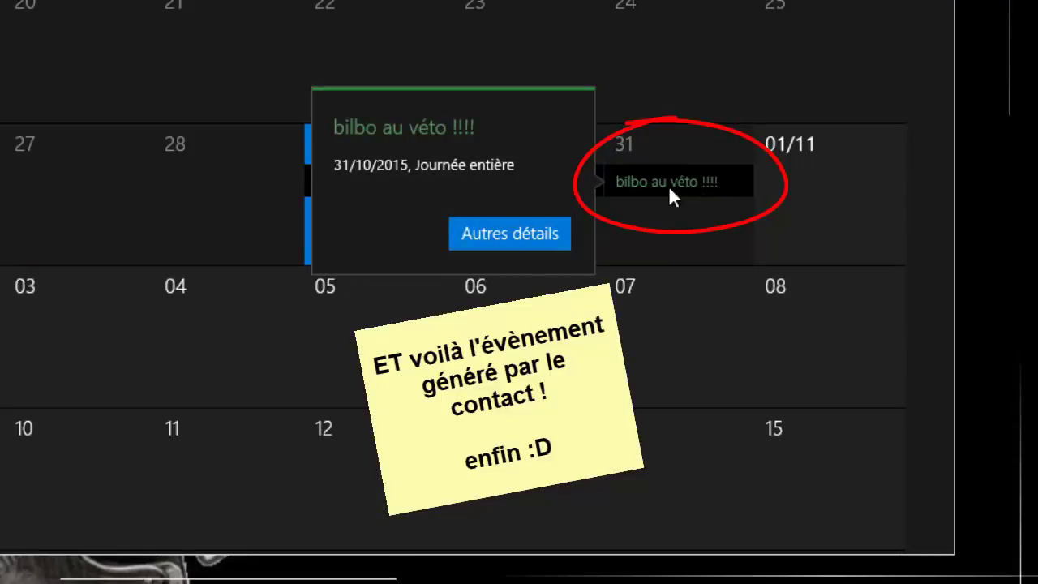
key(Escape)
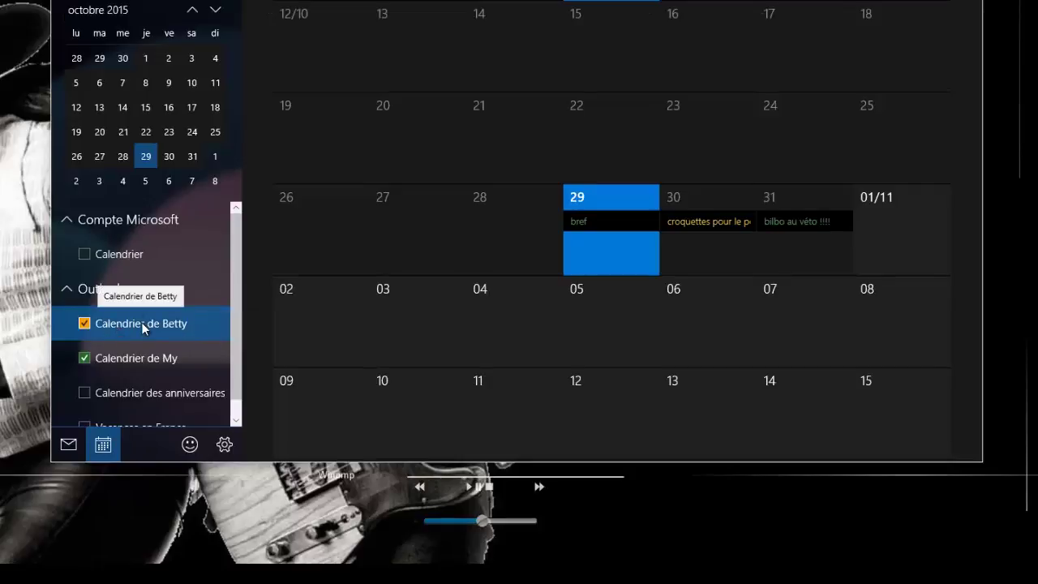
click(811, 222)
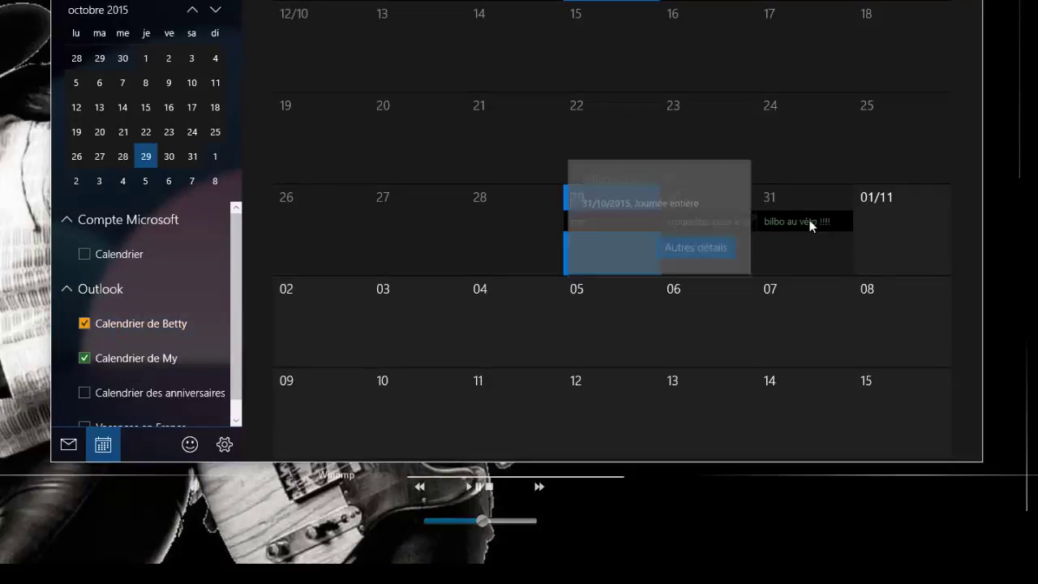
click(292, 364)
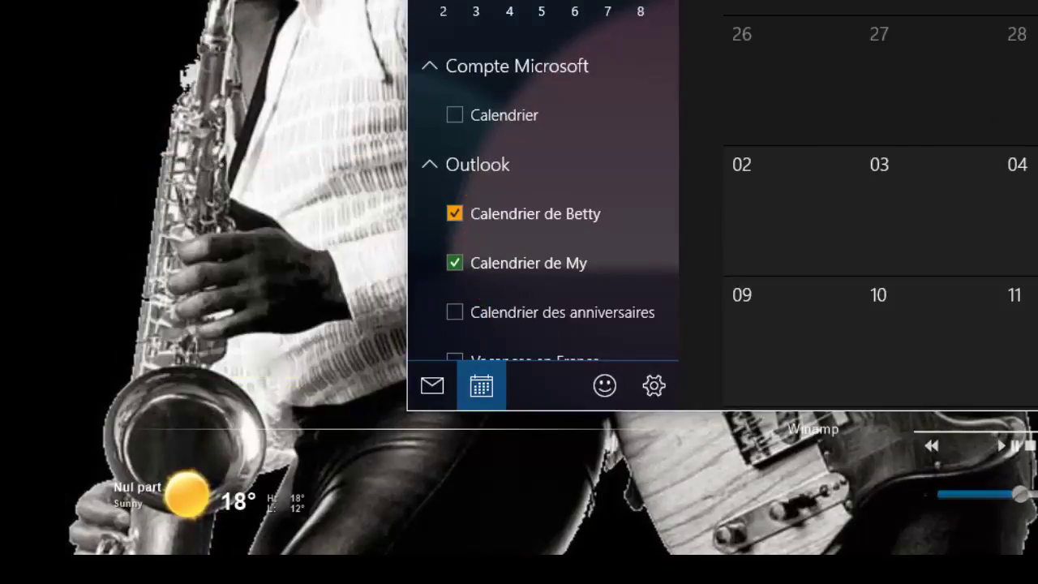
- Add an all-day event "LAN avec bière à gogo !!!" on 6 November 2015 to the orange calendar and view its summary
click(1013, 213)
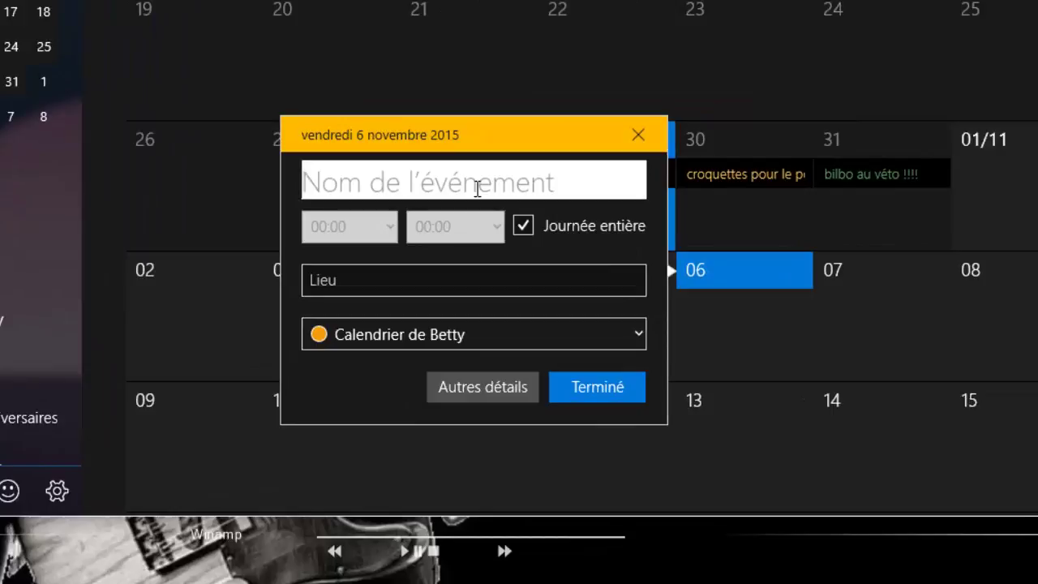
text(LAN)
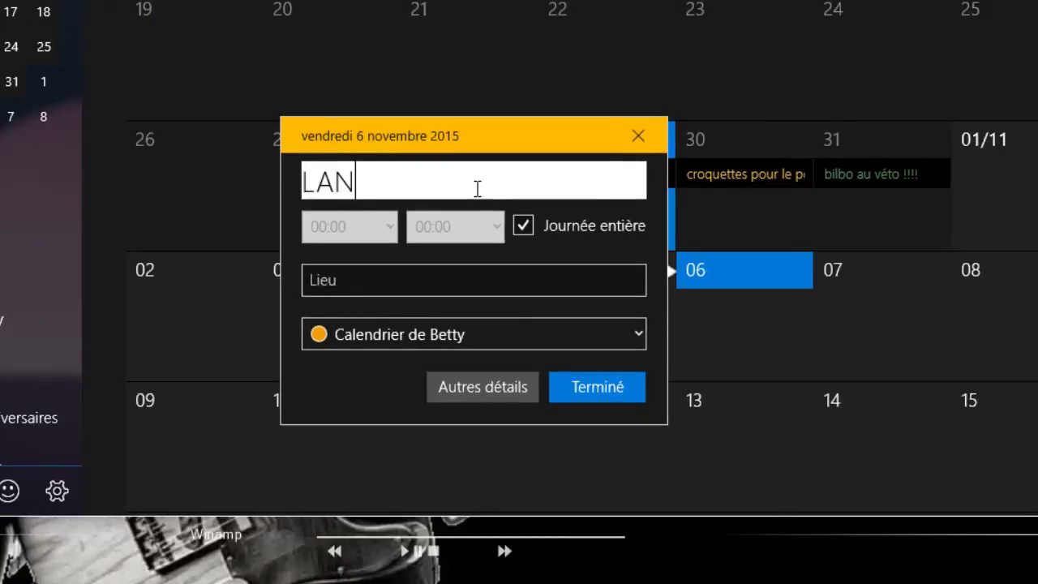
text( avec bi)
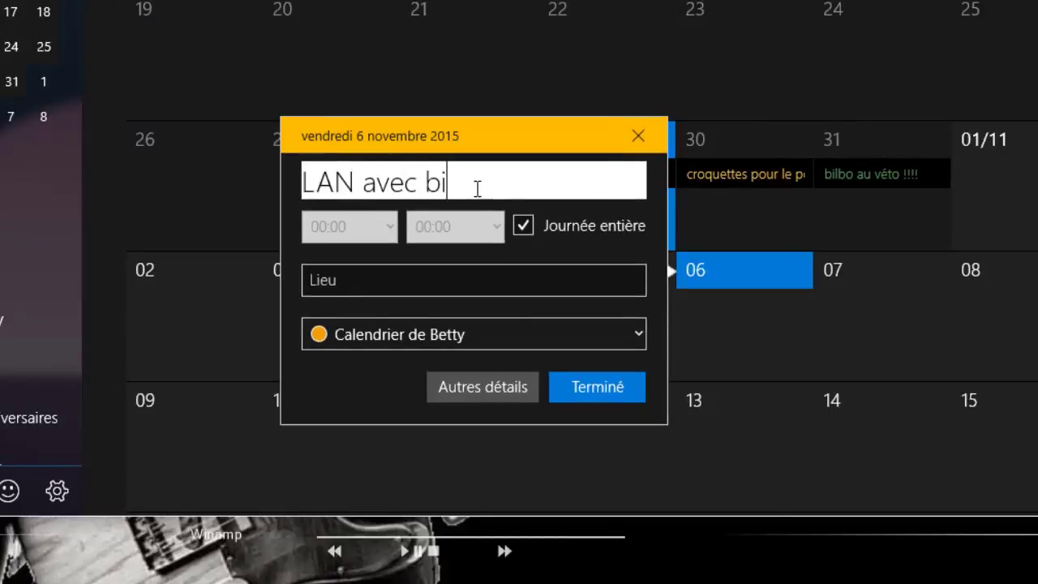
text(ère à gog)
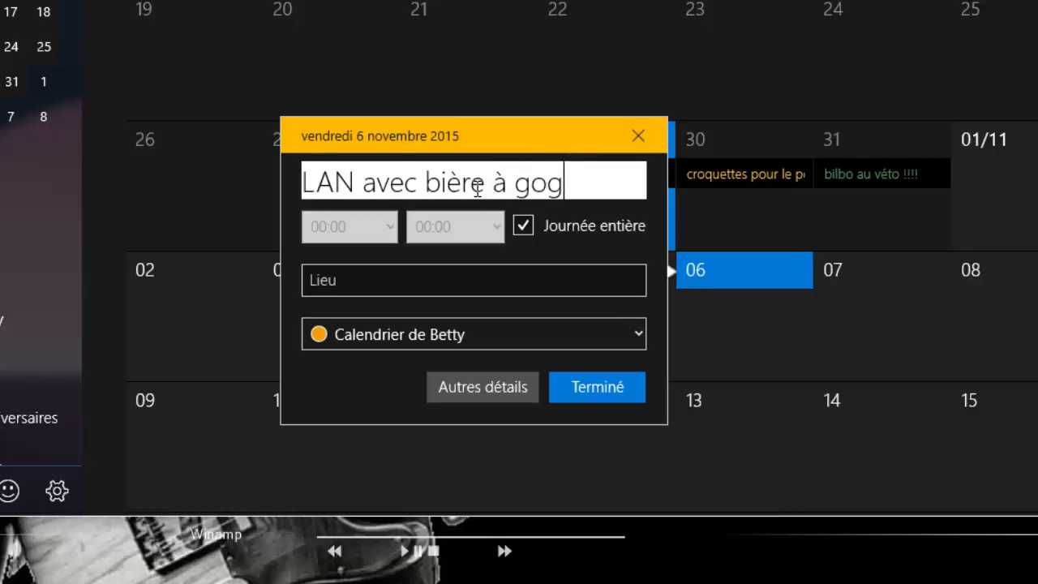
text(o !!!)
click(357, 334)
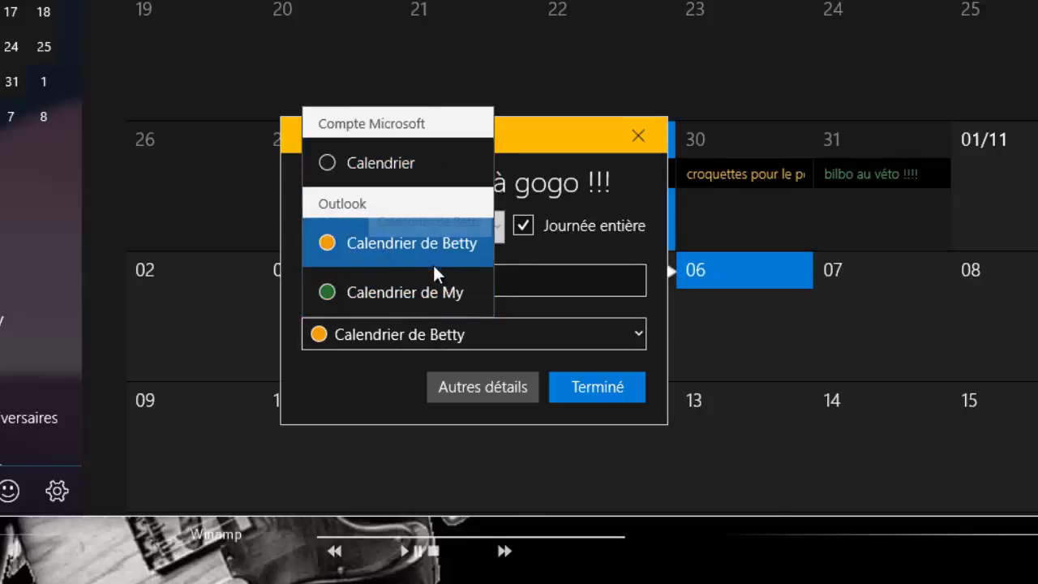
click(553, 131)
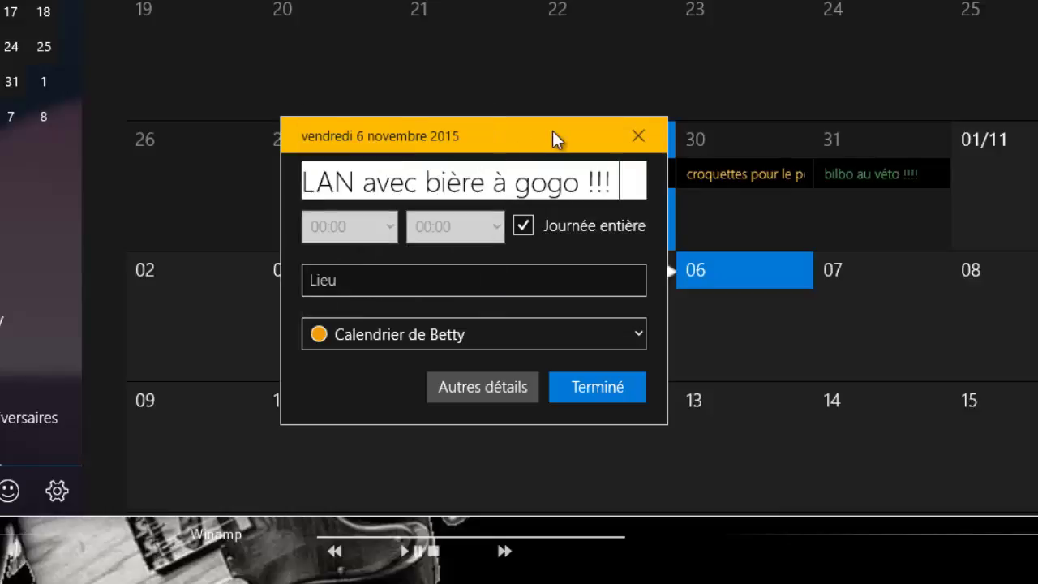
click(601, 389)
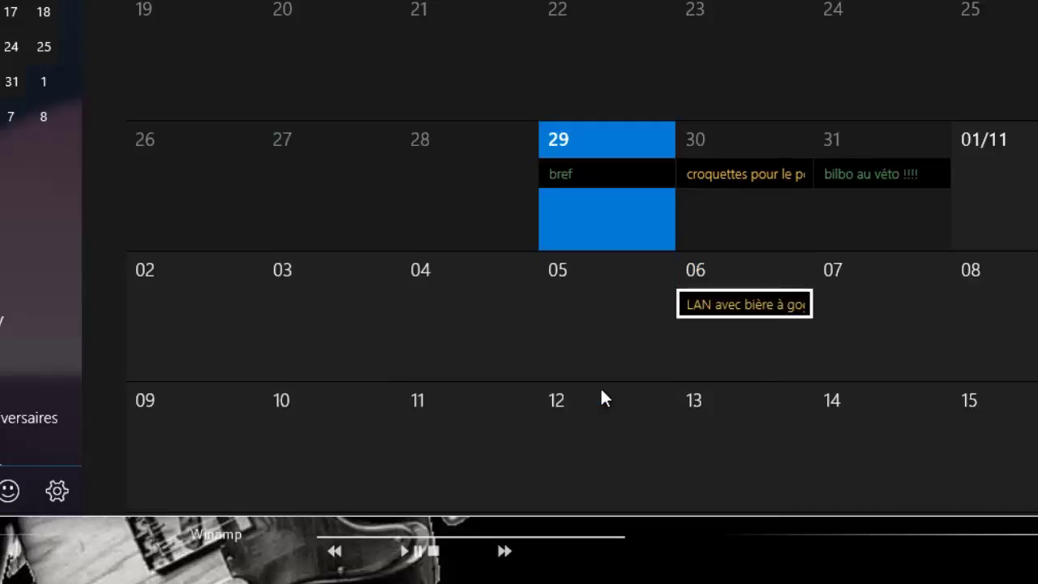
click(732, 310)
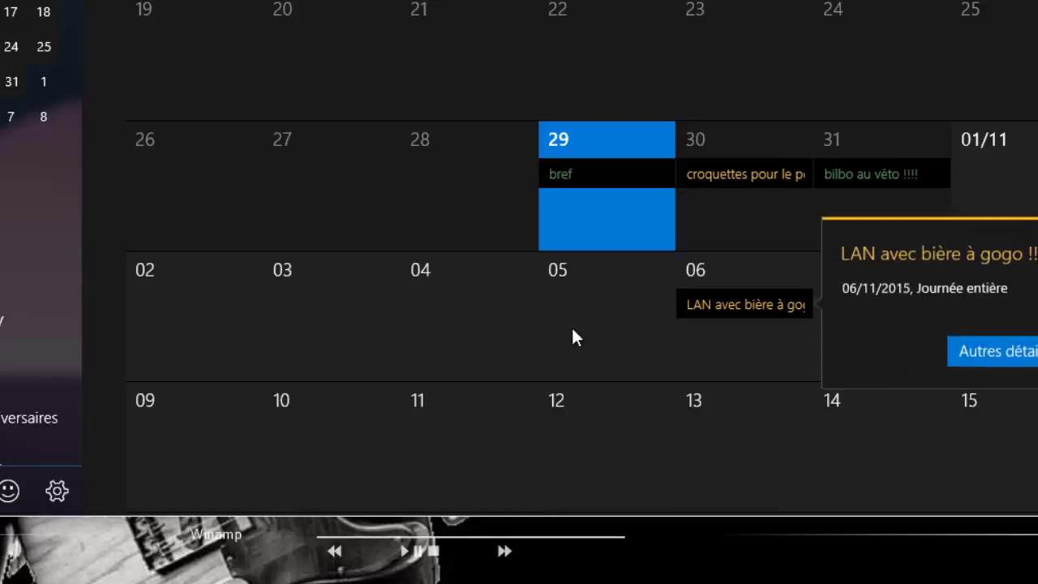
click(783, 350)
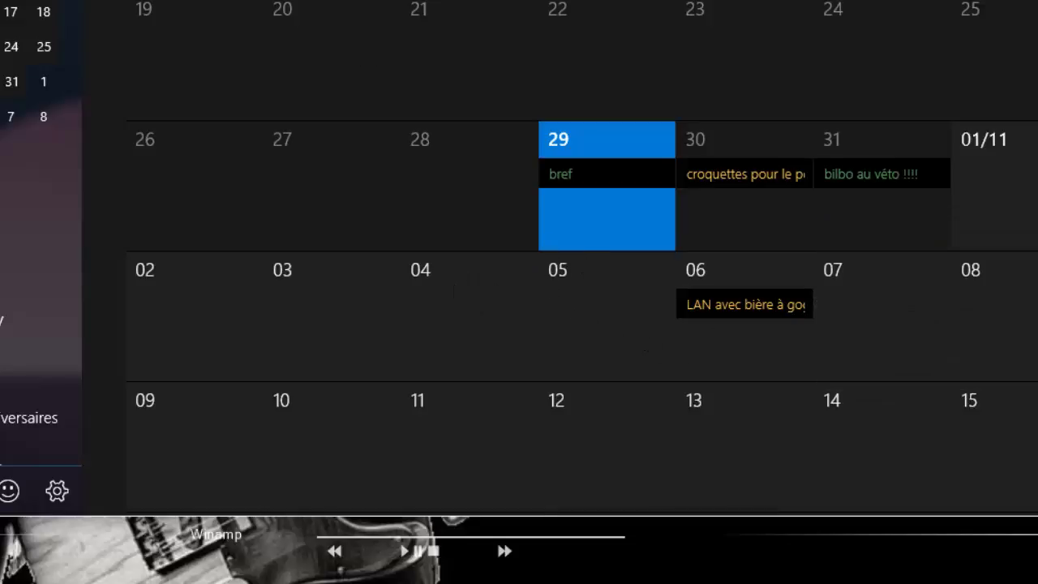